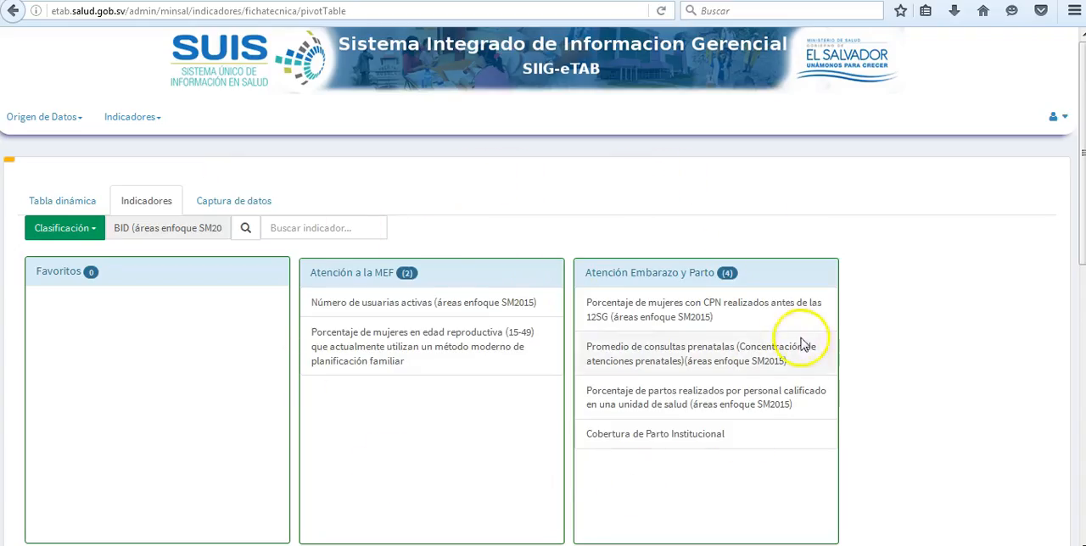
Look through the indicator groups of the BID classification and the list of available classifications
scroll(736, 315, "down", 3)
scroll(717, 307, "down", 2)
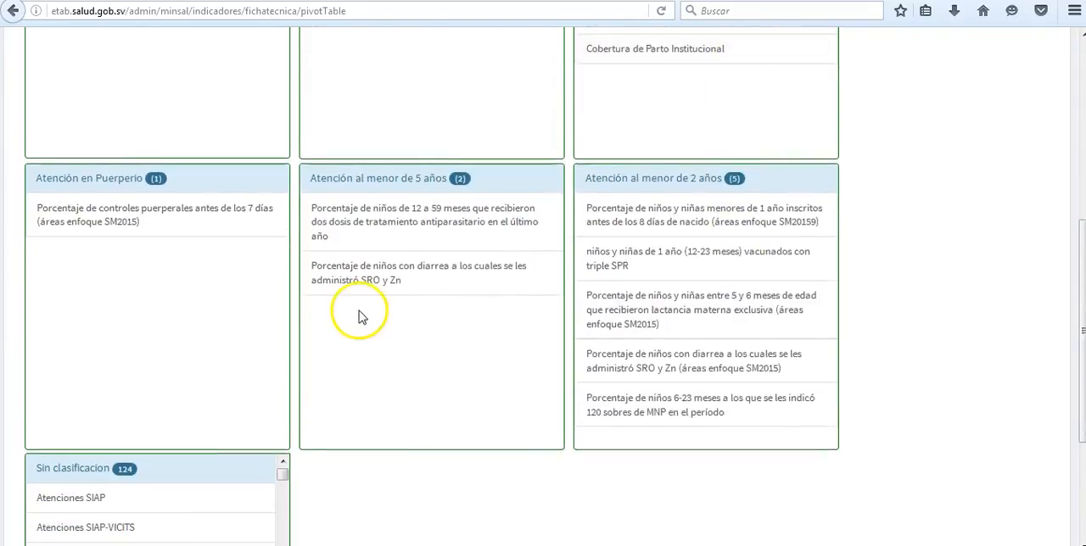
scroll(359, 315, "down", 3)
scroll(195, 378, "down", 5)
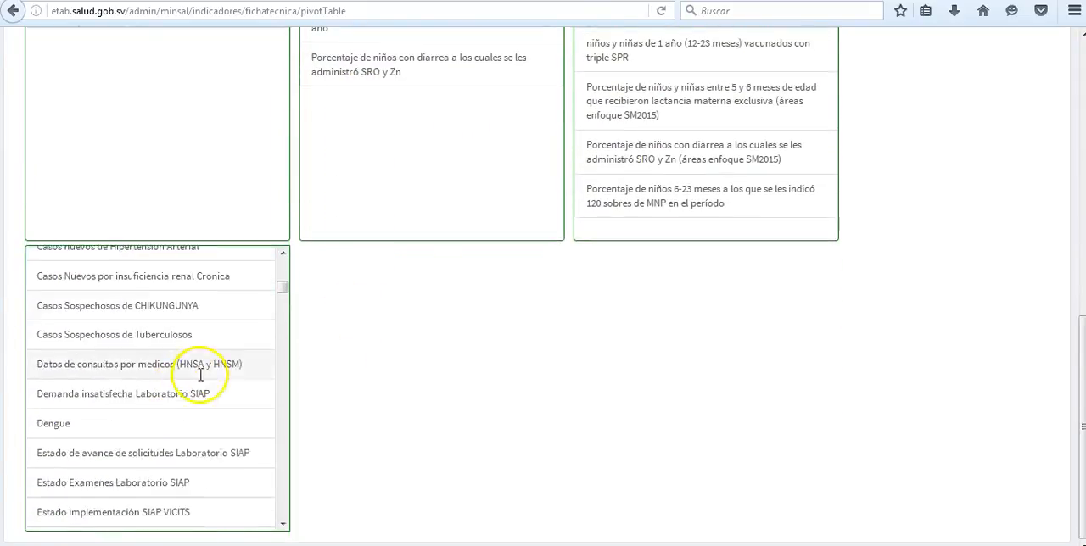
scroll(589, 436, "up", 7)
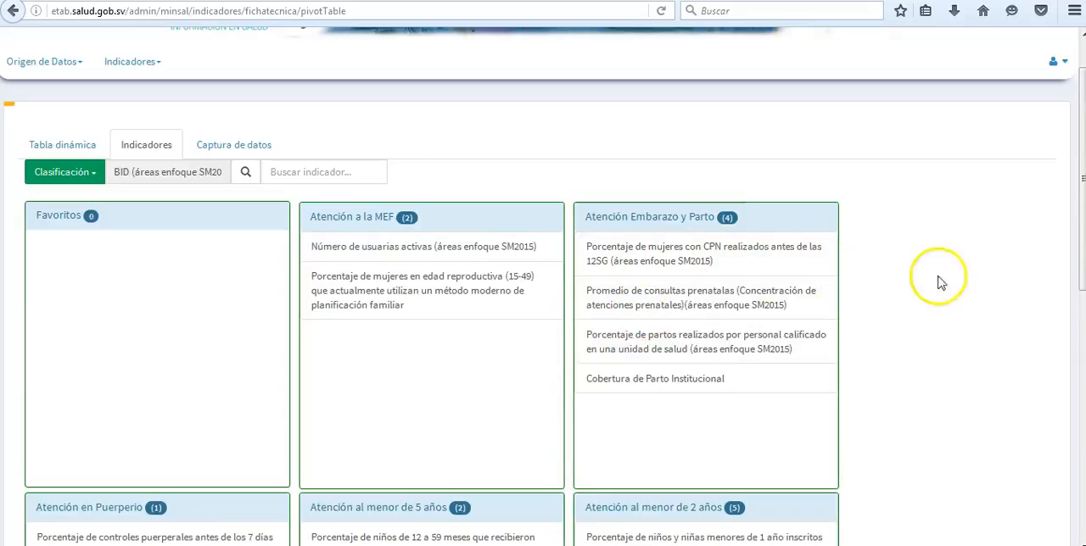
left_click(87, 172)
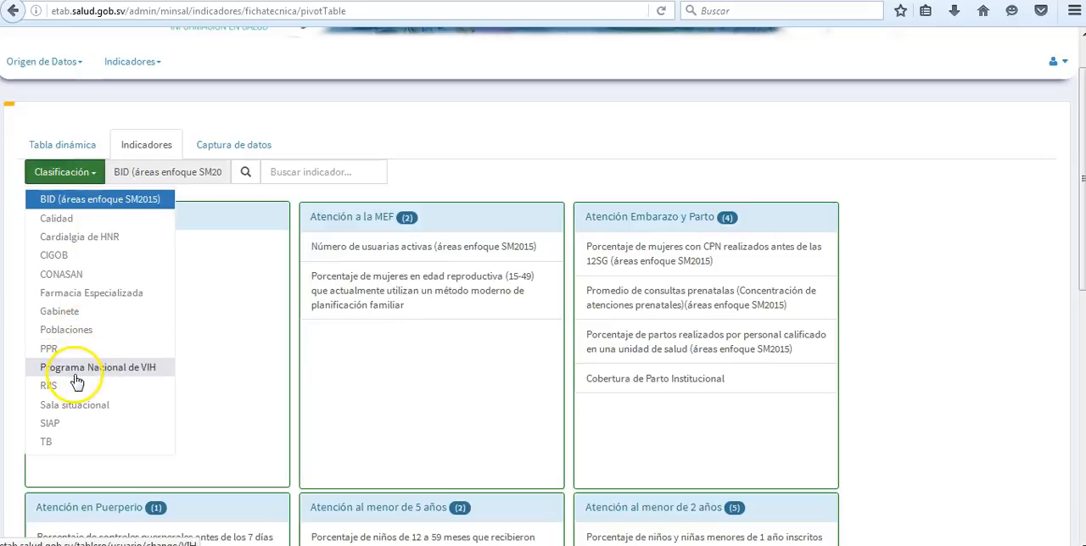
Filter the indicators by the text "muje" and look through the matches in each group
left_click(298, 172)
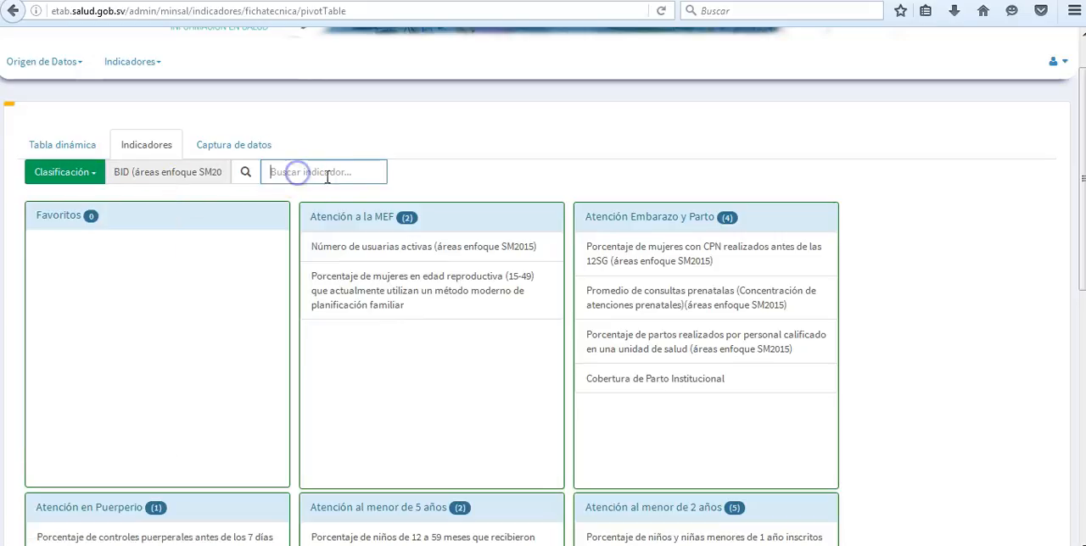
type("muj")
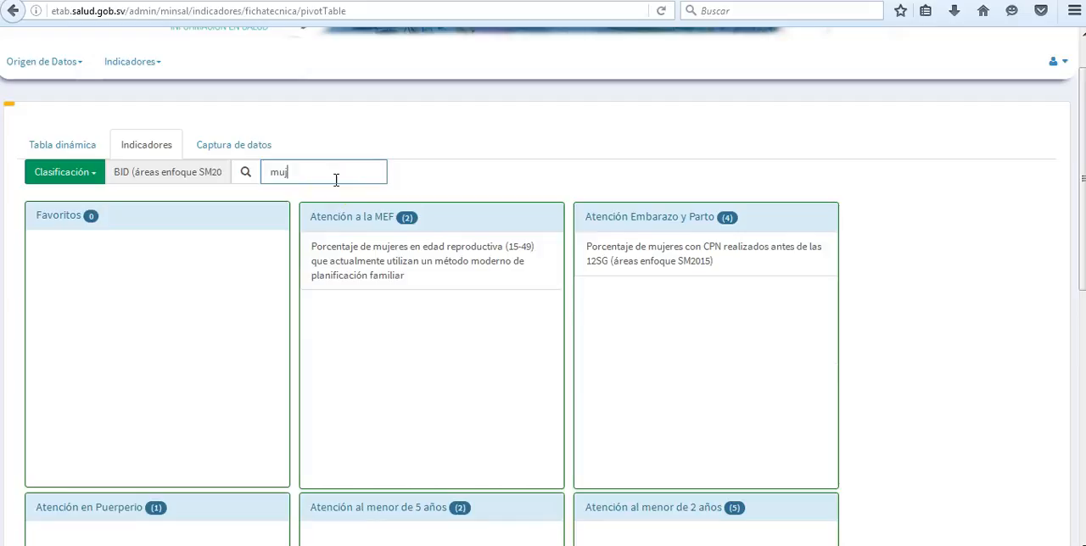
type("es")
left_click(510, 249)
key("BackSpace")
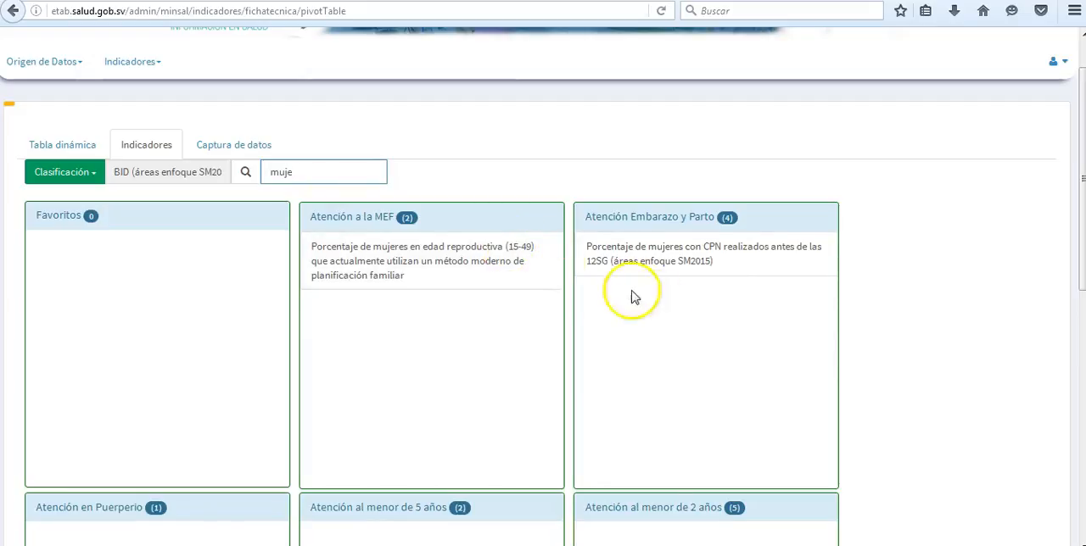
scroll(882, 291, "down", 1)
scroll(882, 291, "down", 2)
scroll(880, 288, "up", 3)
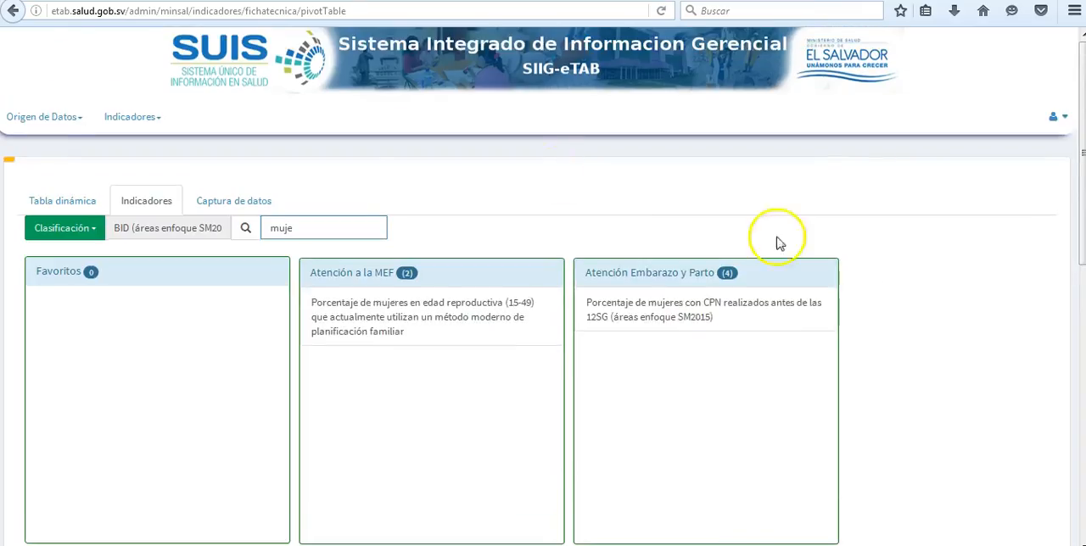
Clear the indicator search and open "Porcentaje de niños y niñas menores de 1 año inscritos antes de los 8 días de nacido"
key("BackSpace")
key("BackSpace")
key("BackSpace")
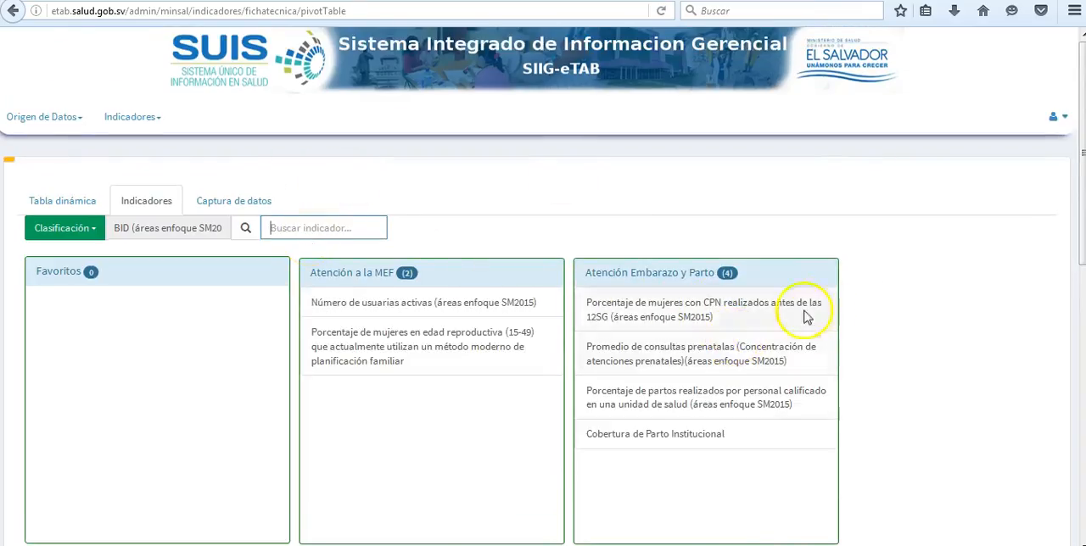
scroll(869, 312, "down", 7)
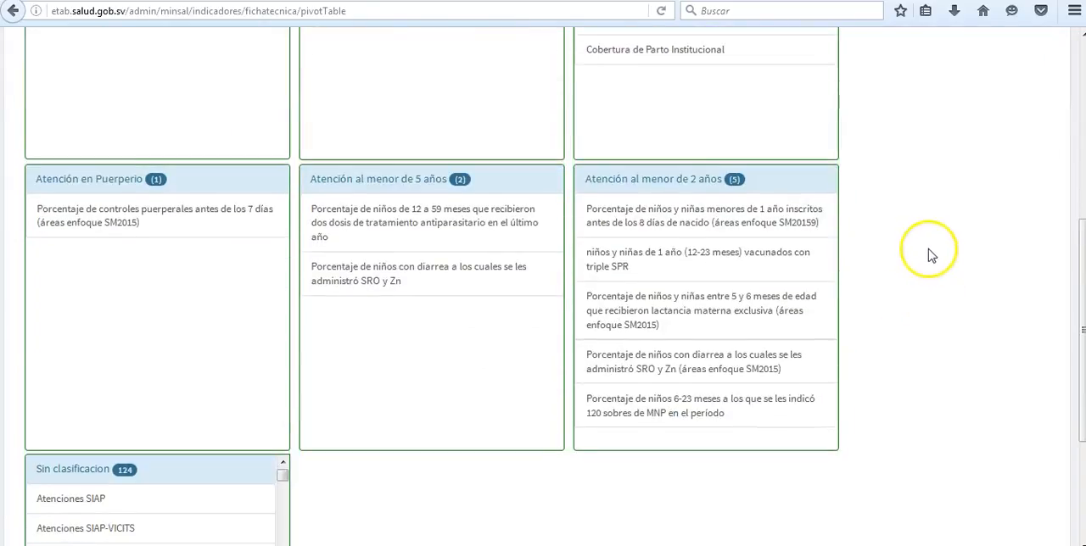
left_click(677, 220)
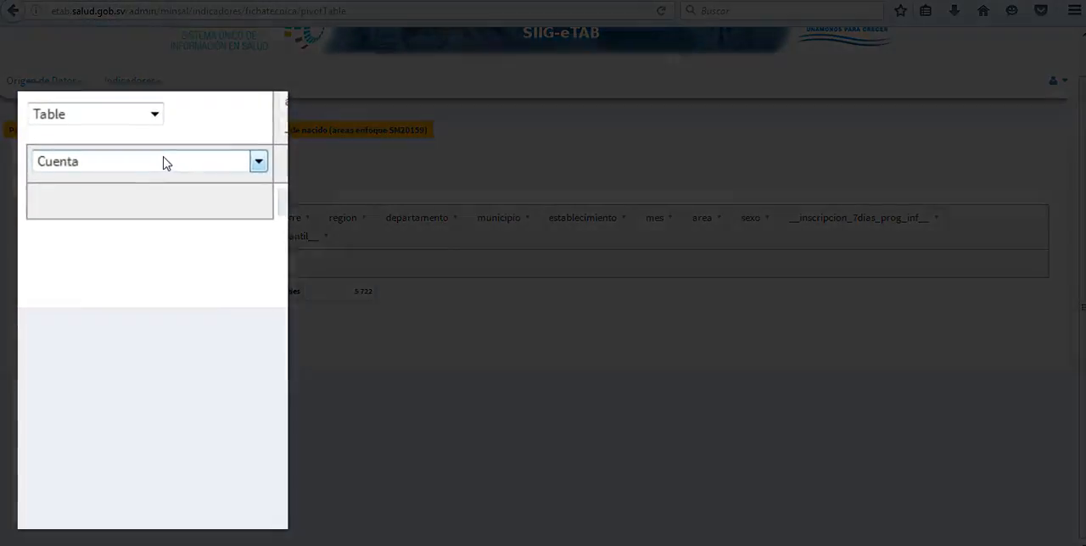
View the calculation functions available for the pivot table without changing the current one
left_click(164, 161)
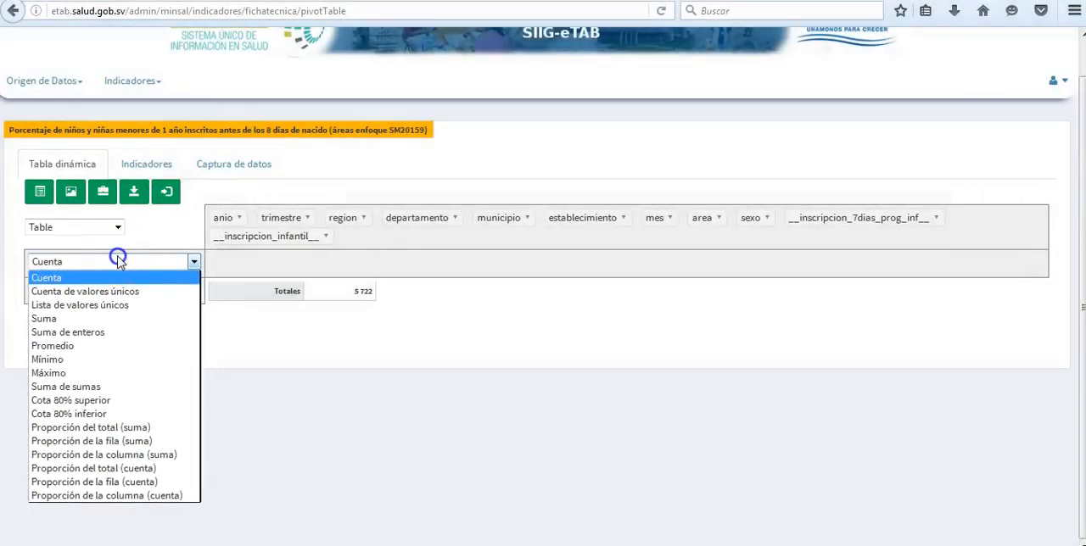
left_click(118, 250)
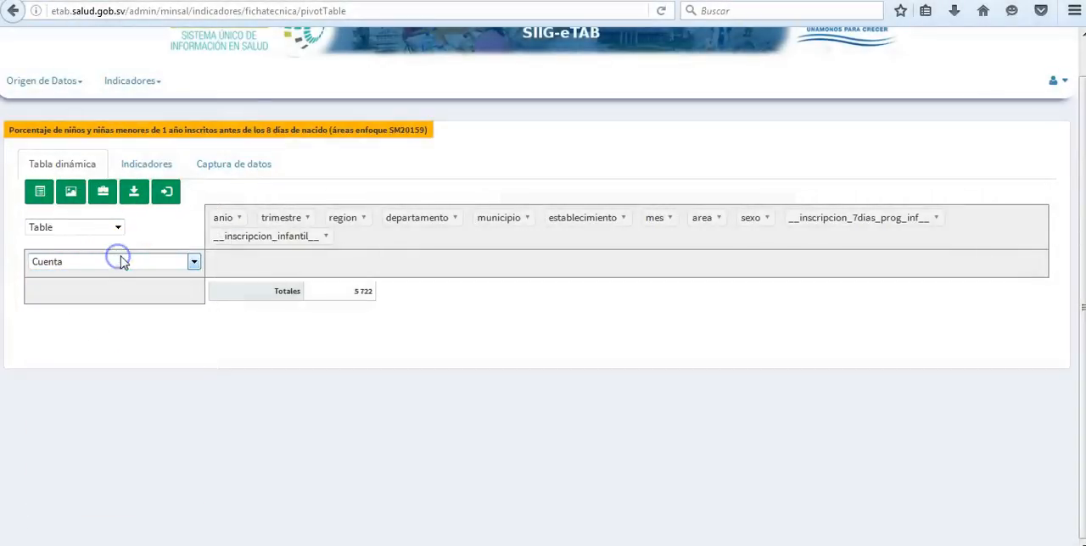
Open the indicator's technical sheet, examine its variables and formula, and close the sheet
left_click(103, 194)
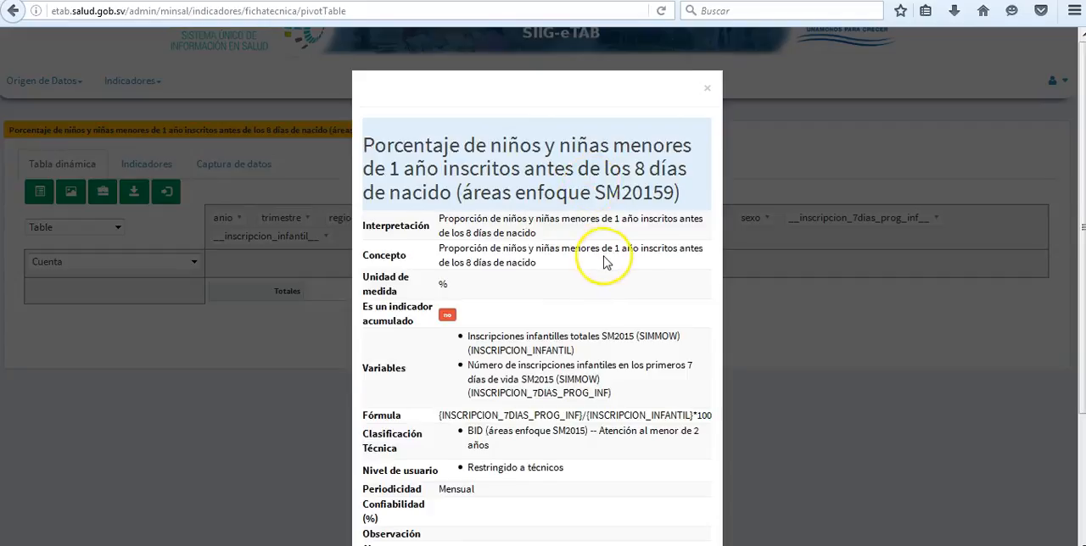
scroll(605, 261, "down", 1)
scroll(606, 261, "down", 1)
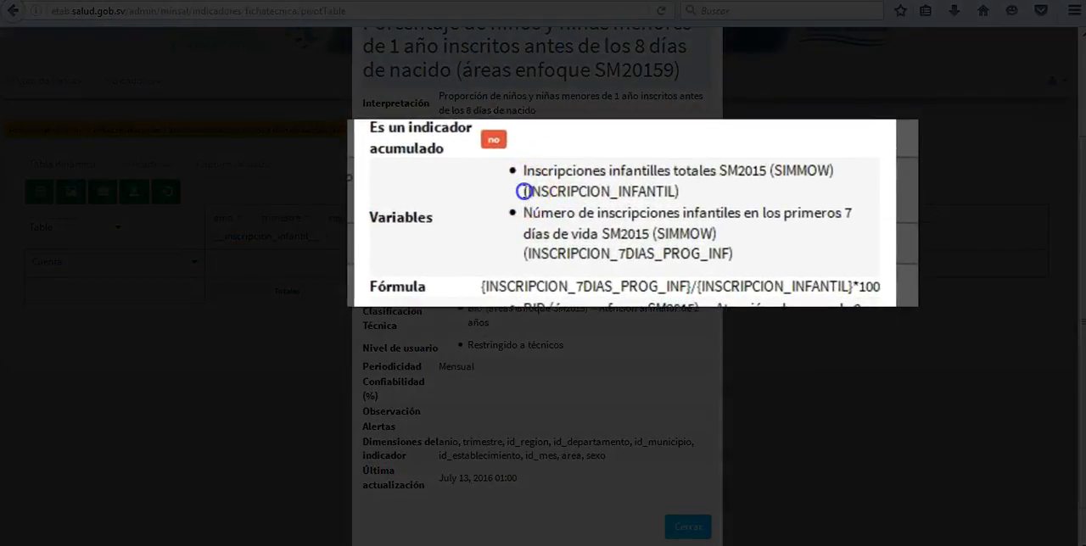
left_click_drag(524, 192, 696, 190)
left_click_drag(523, 255, 741, 255)
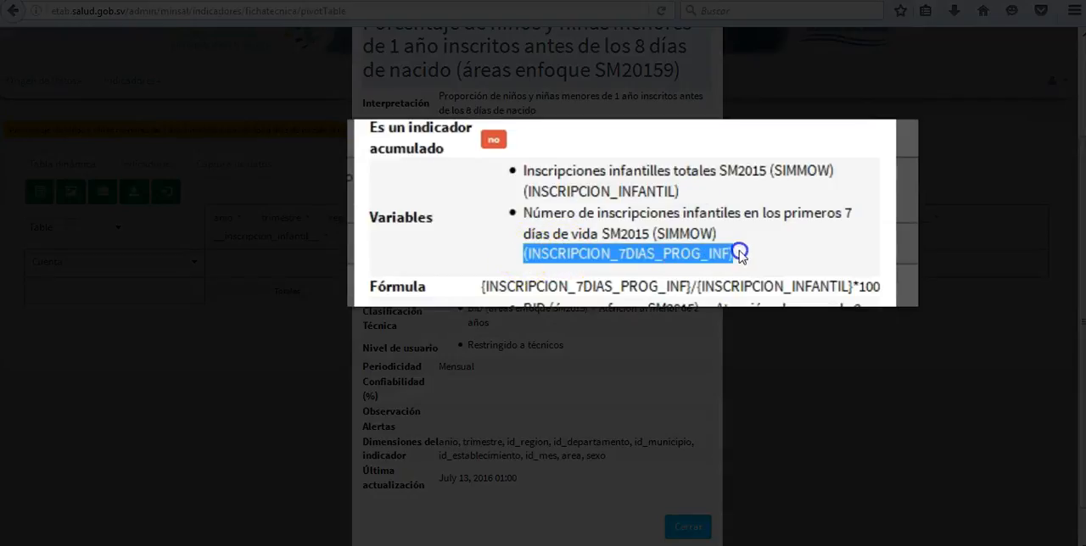
double_click(377, 287)
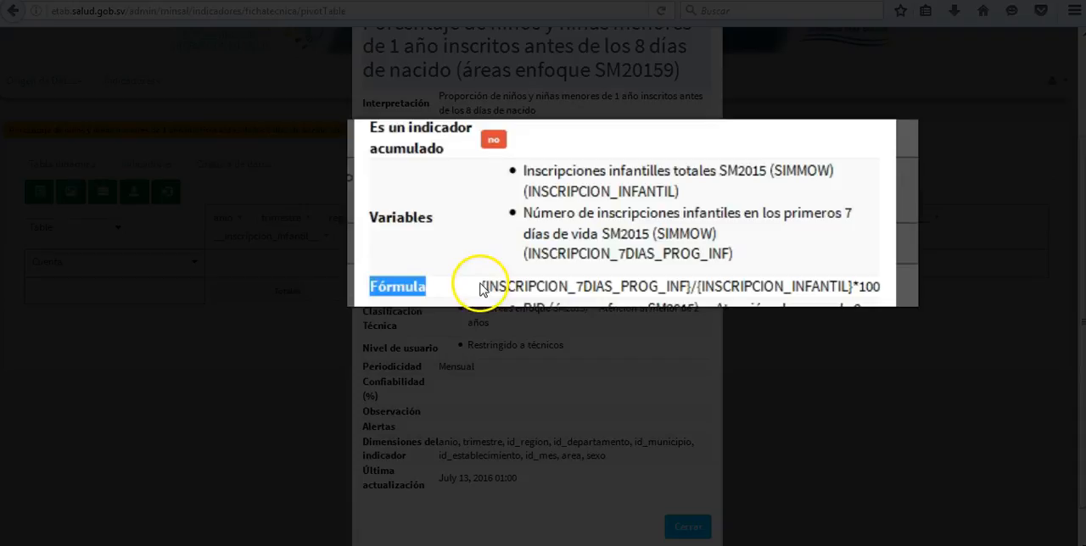
left_click_drag(481, 289, 853, 286)
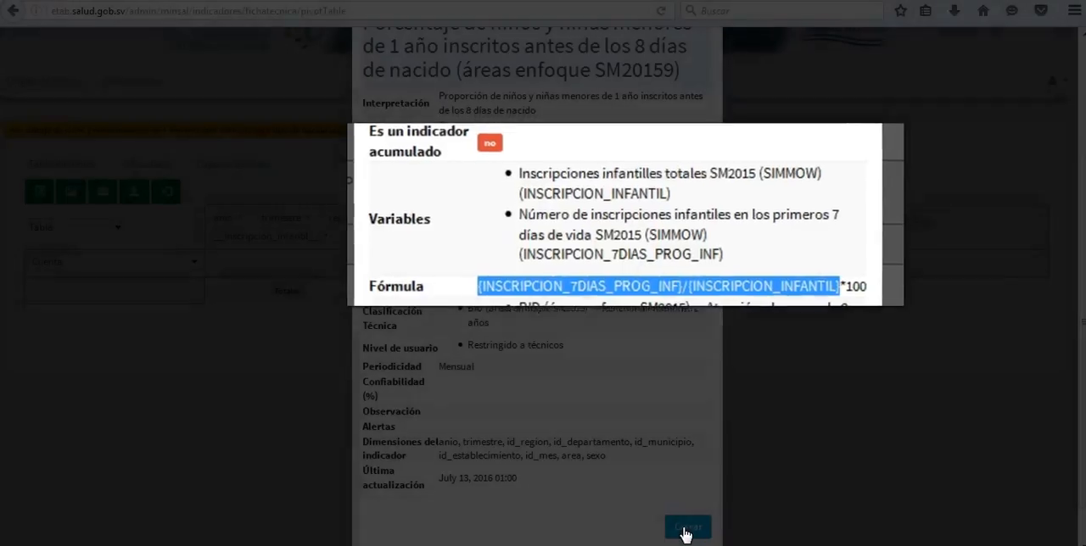
left_click(686, 528)
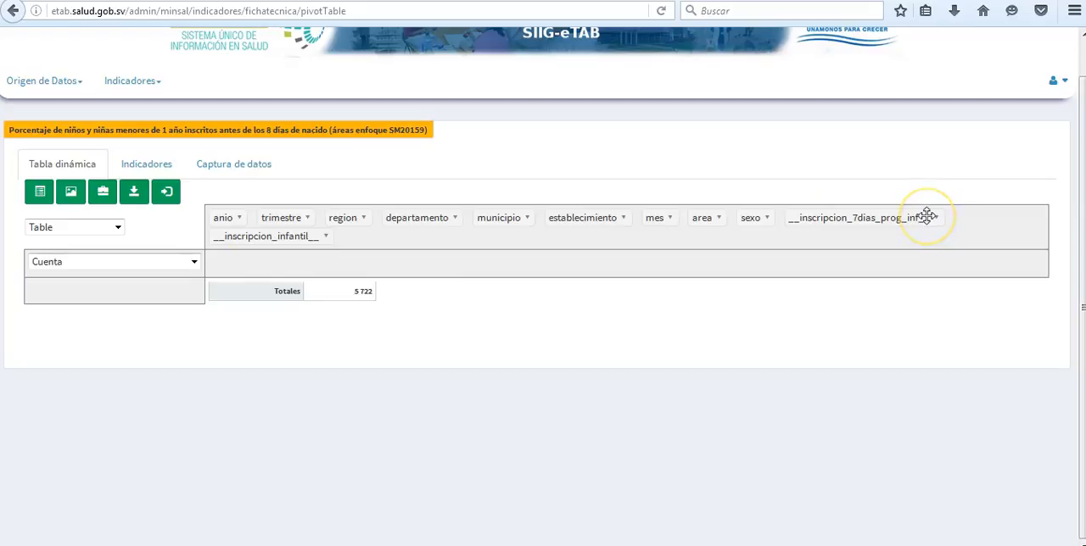
Set the pivot calculation to Suma de sumas, with __inscripcion_7dias_prog_inf__ as the first variable and __inscripcion_infantil__ as the second
left_click(59, 263)
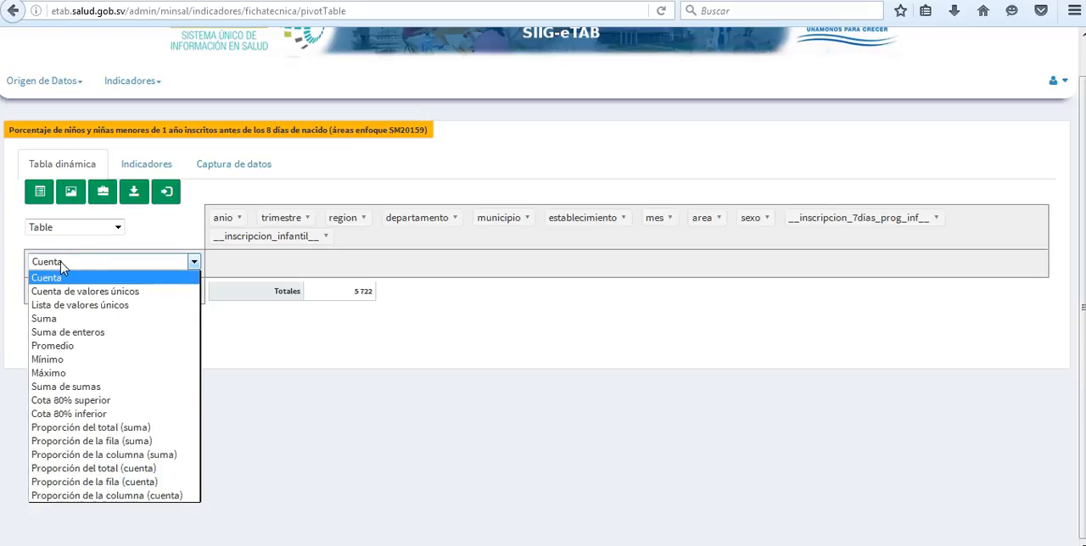
left_click(129, 393)
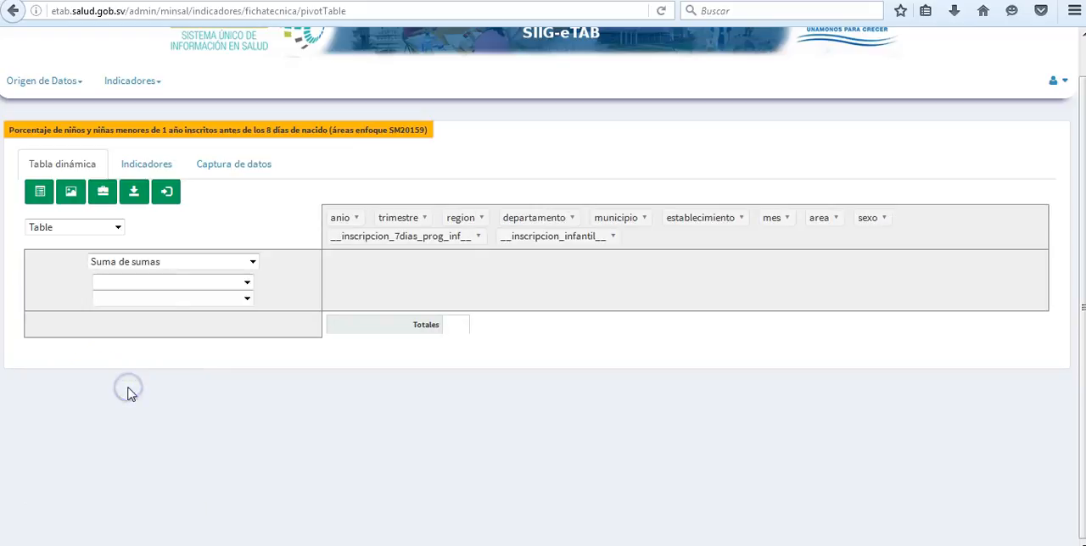
left_click(249, 286)
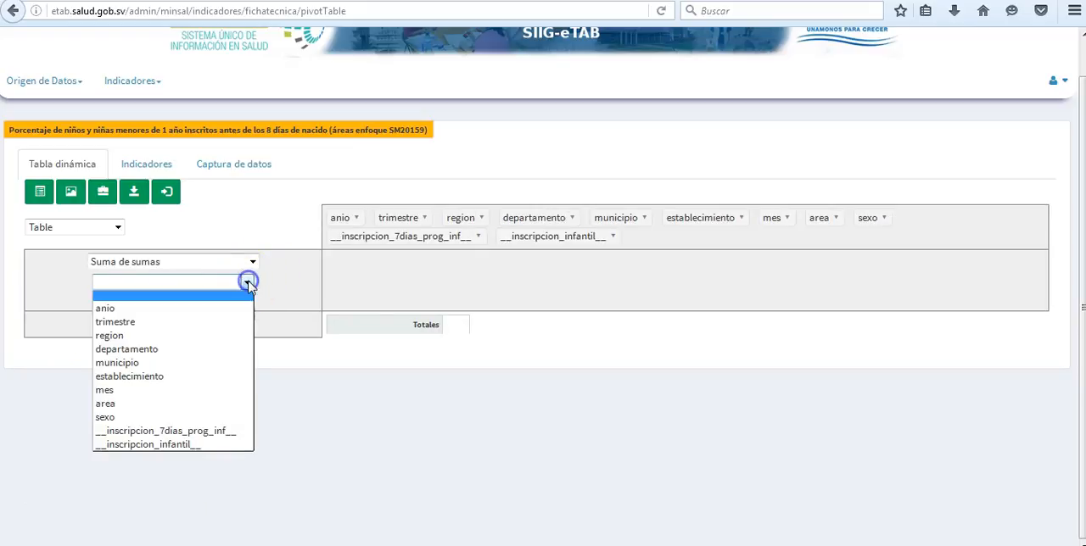
left_click(223, 432)
left_click(246, 298)
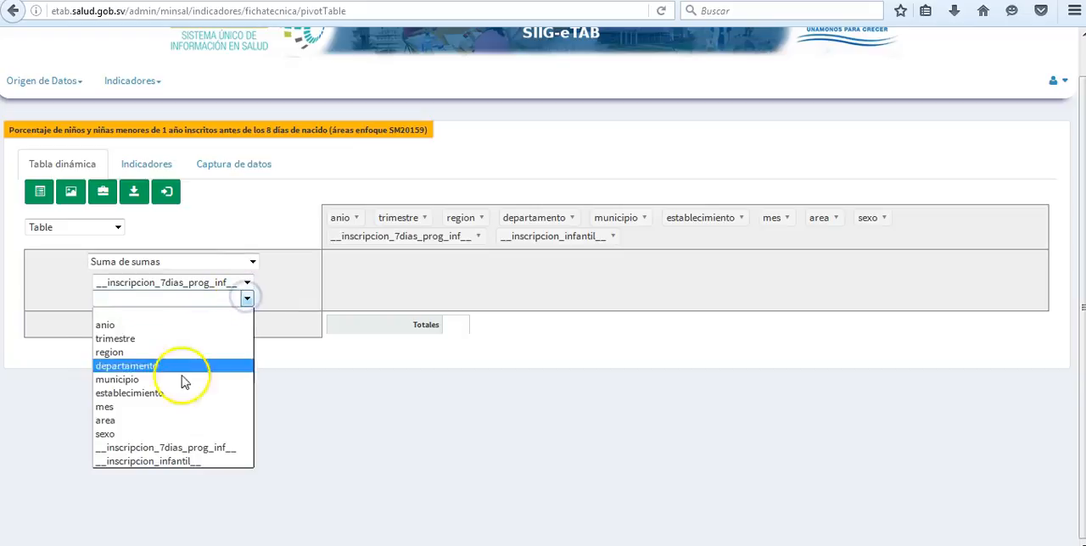
left_click(180, 460)
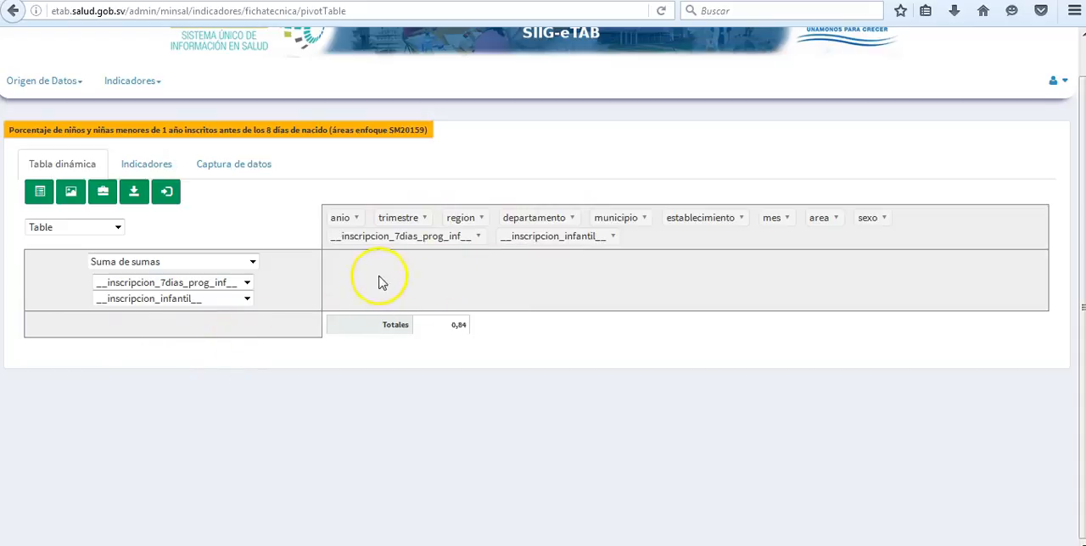
Lay out the pivot table with anio as the row field and departamento as the column field
left_click_drag(340, 217, 133, 330)
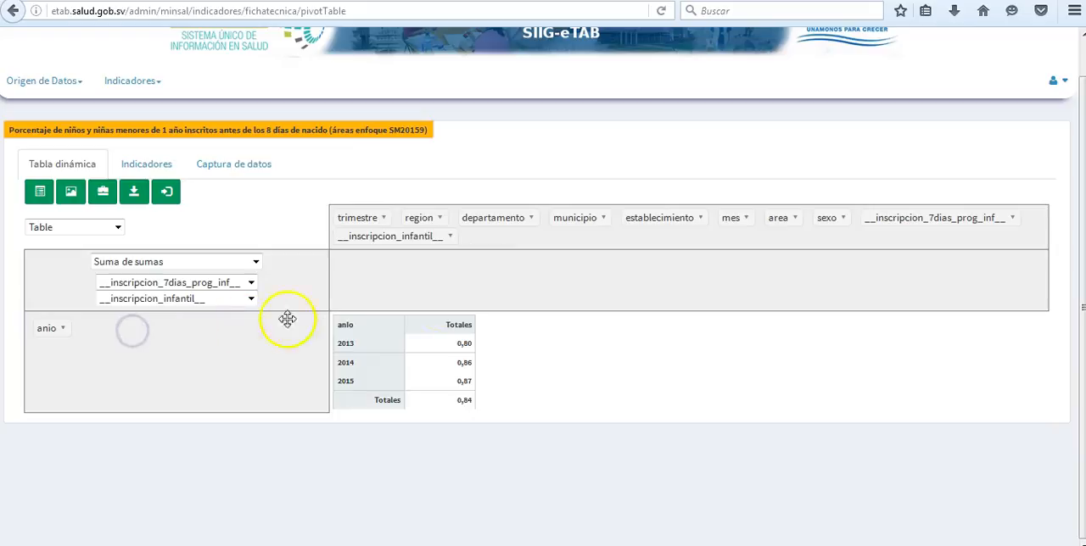
left_click_drag(495, 217, 456, 297)
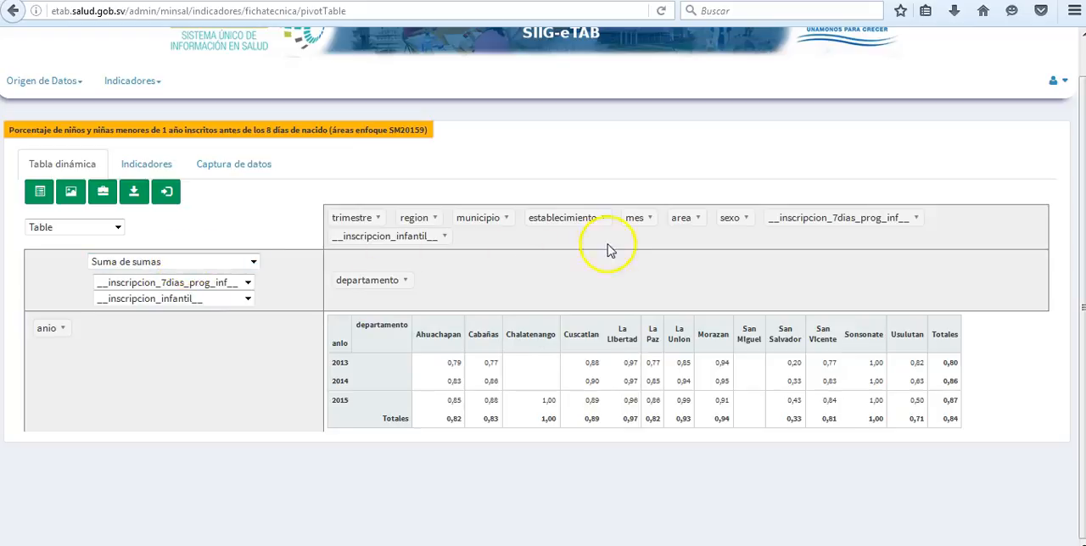
Add mes to the pivot table's row fields and order it below anio
left_click_drag(630, 219, 129, 343)
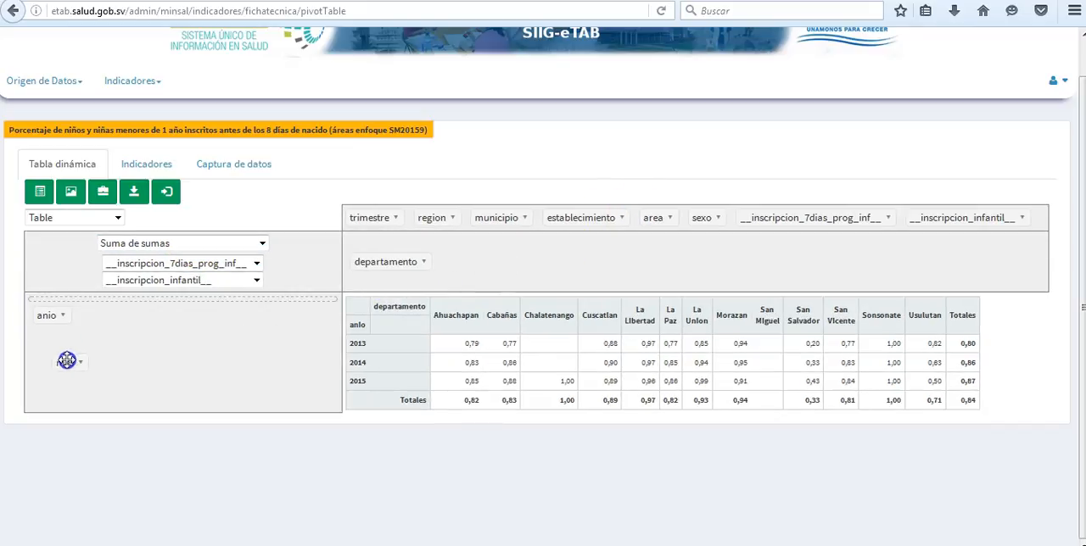
left_click_drag(57, 368, 59, 373)
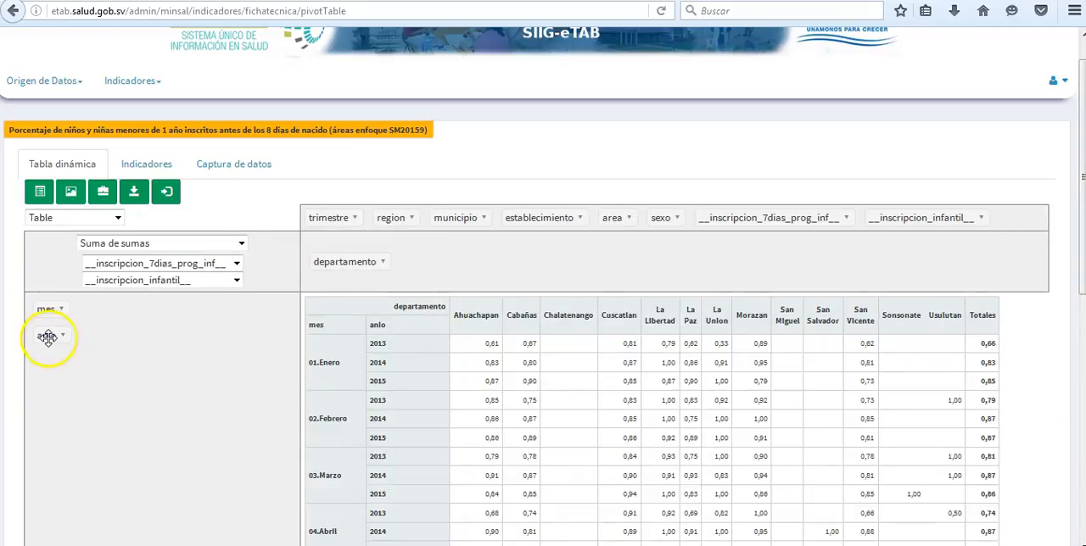
left_click_drag(49, 301, 61, 319)
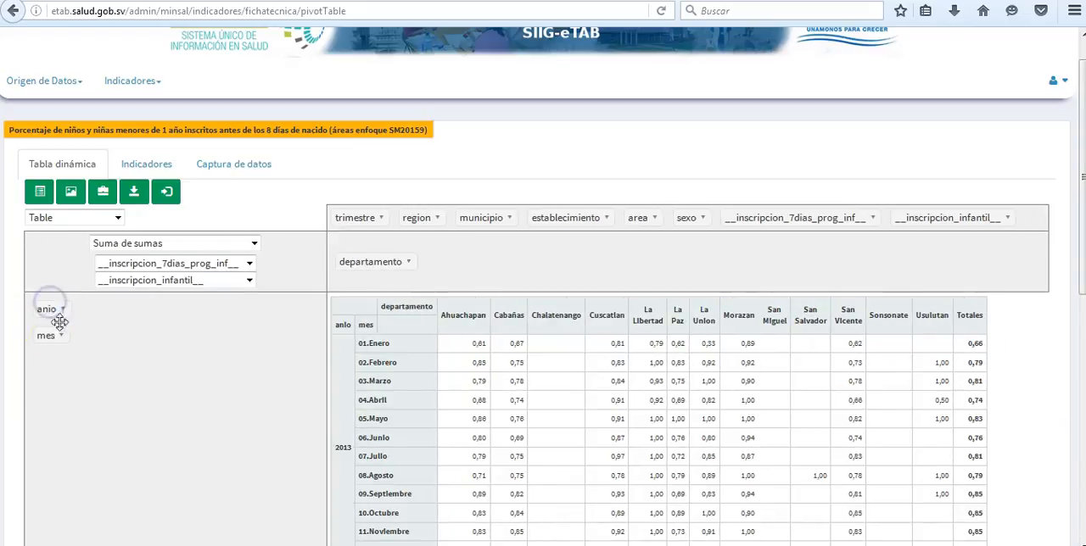
scroll(399, 344, "down", 5)
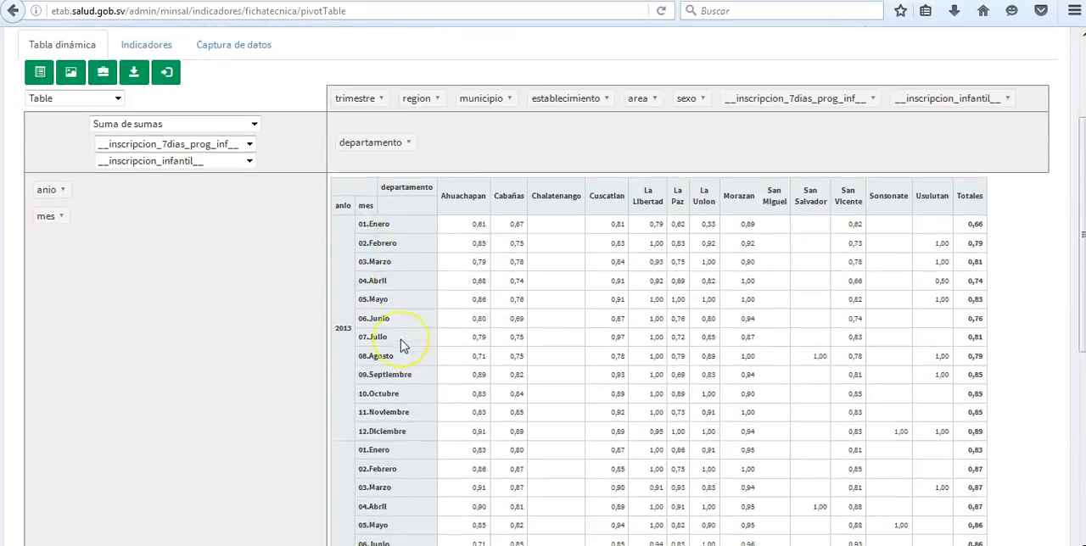
Try anio as a column field ahead of departamento, and return it to the rows above mes
scroll(404, 345, "up", 5)
scroll(401, 340, "up", 1)
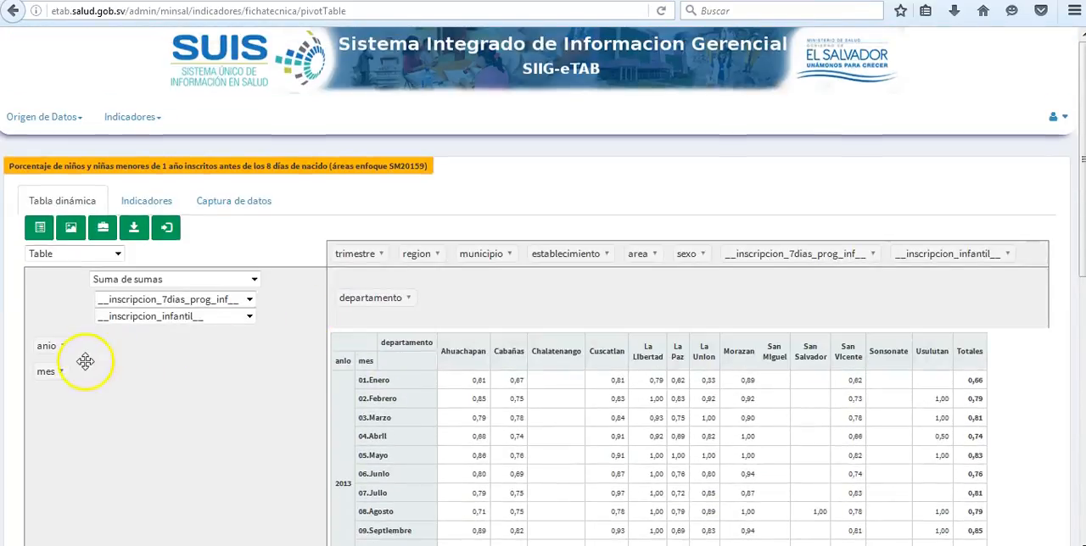
left_click_drag(218, 337, 453, 307)
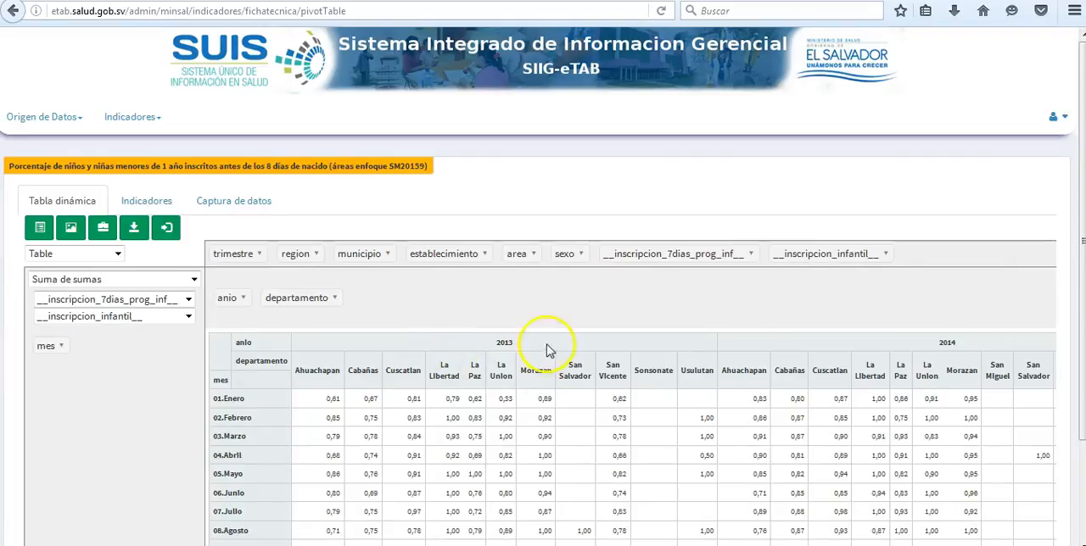
scroll(435, 374, "down", 3)
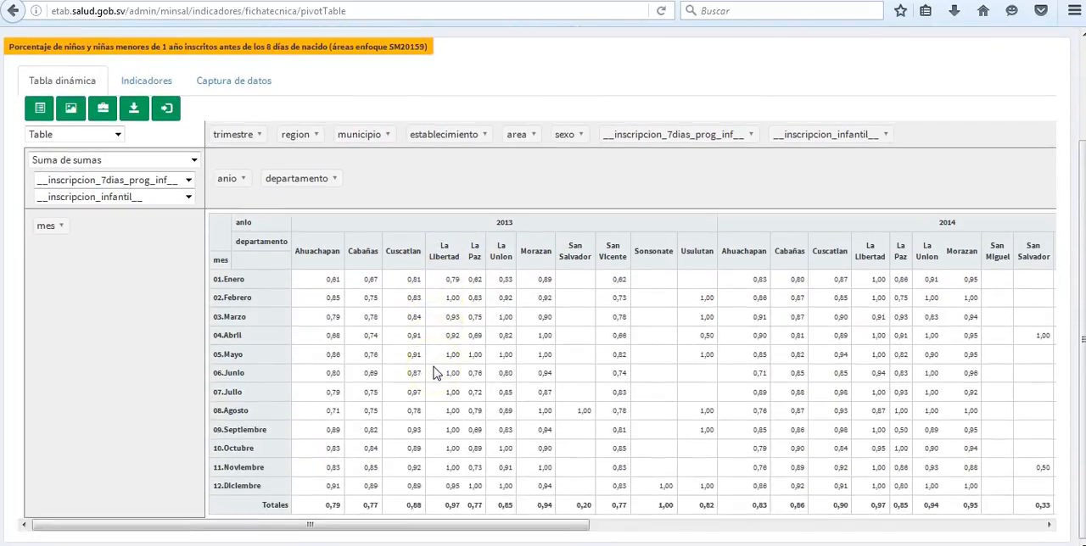
scroll(435, 373, "up", 3)
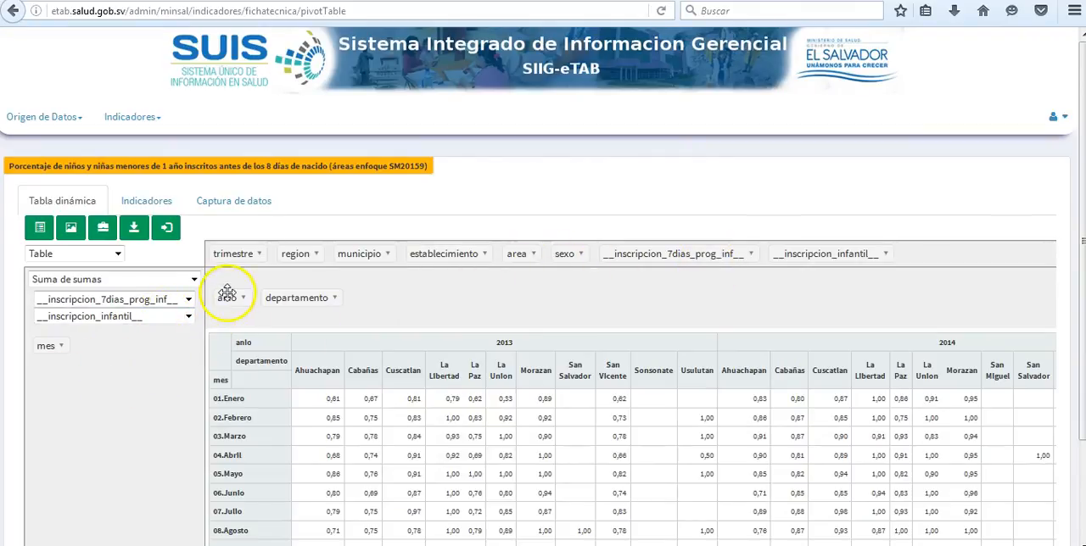
left_click_drag(226, 296, 95, 346)
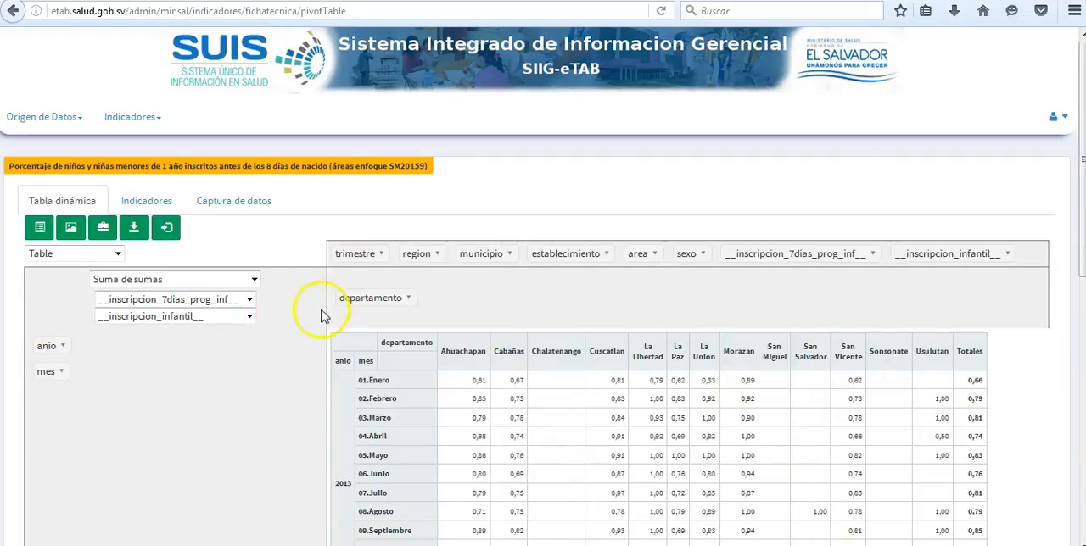
Remove mes from the pivot table's rows and replace departamento with region as the column field
left_click_drag(30, 373, 424, 302)
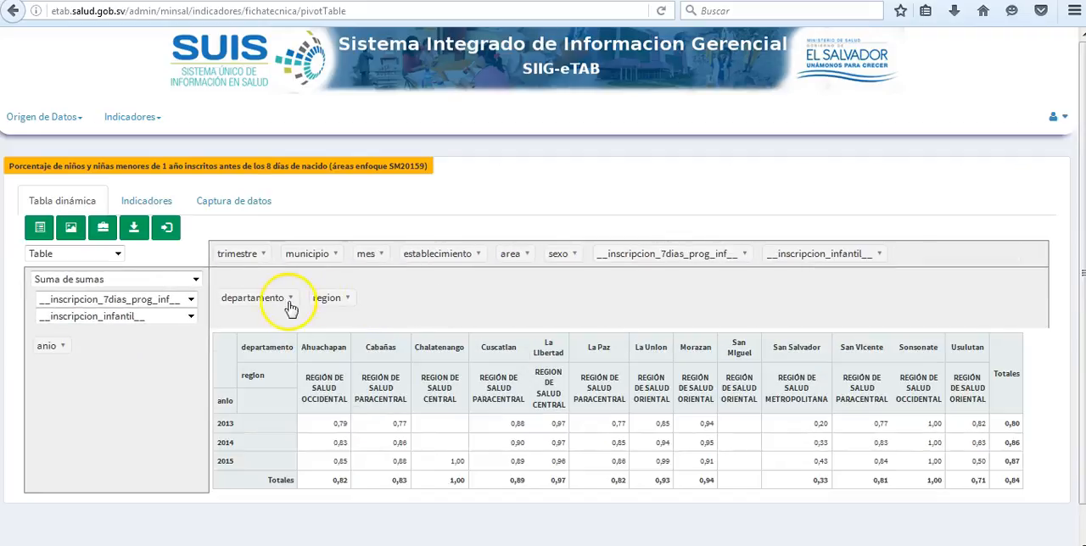
left_click_drag(274, 298, 421, 256)
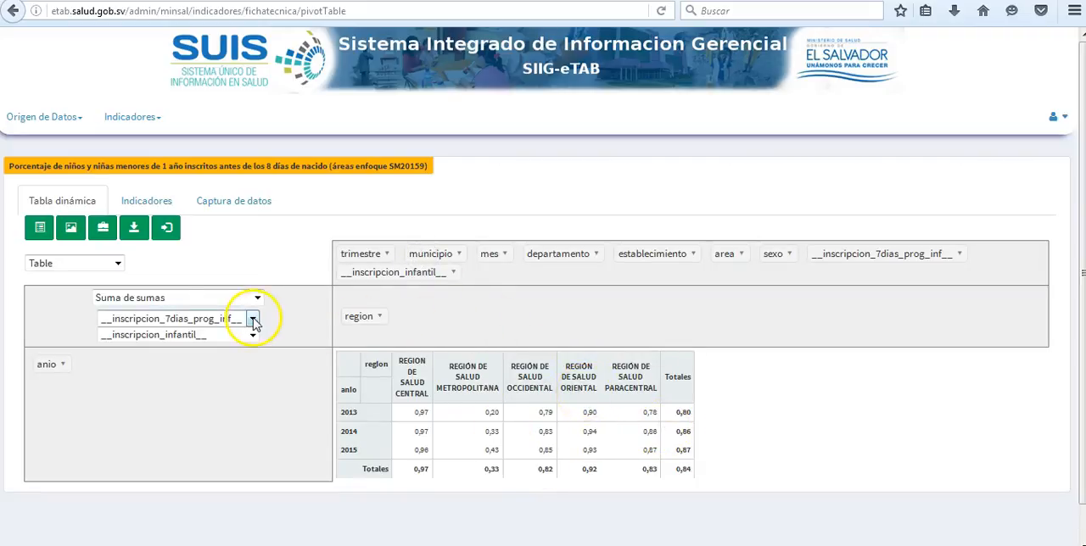
Try displaying the anio by region pivot as a Table Barchart, followed by a Heatmap
left_click(118, 264)
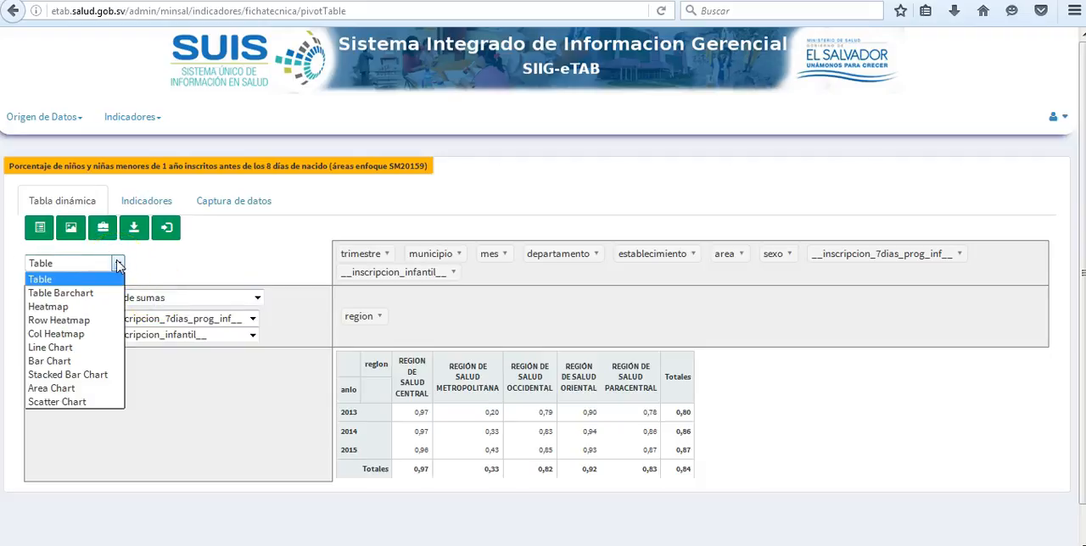
left_click(83, 294)
scroll(816, 384, "down", 1)
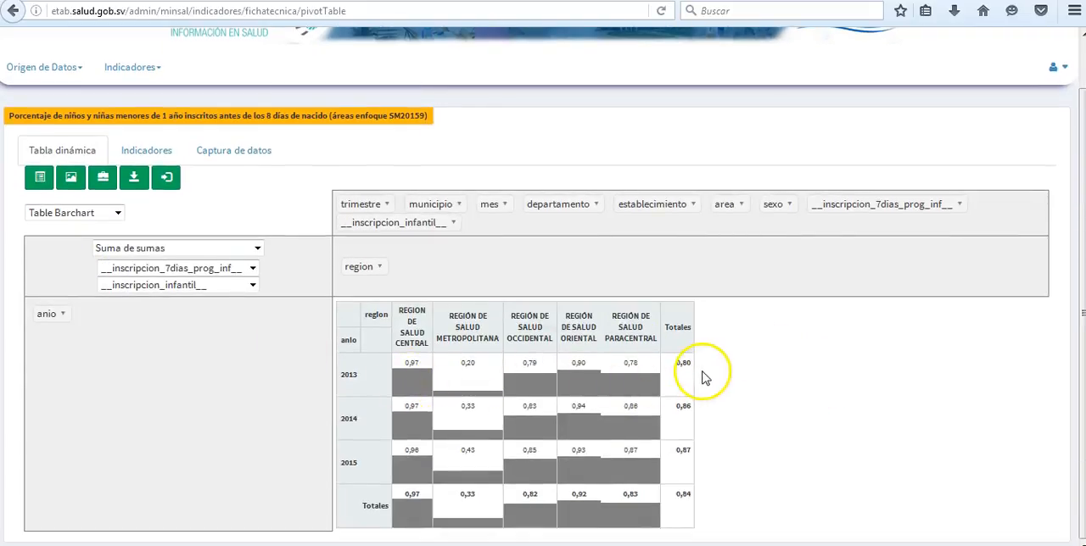
left_click(117, 217)
left_click(80, 253)
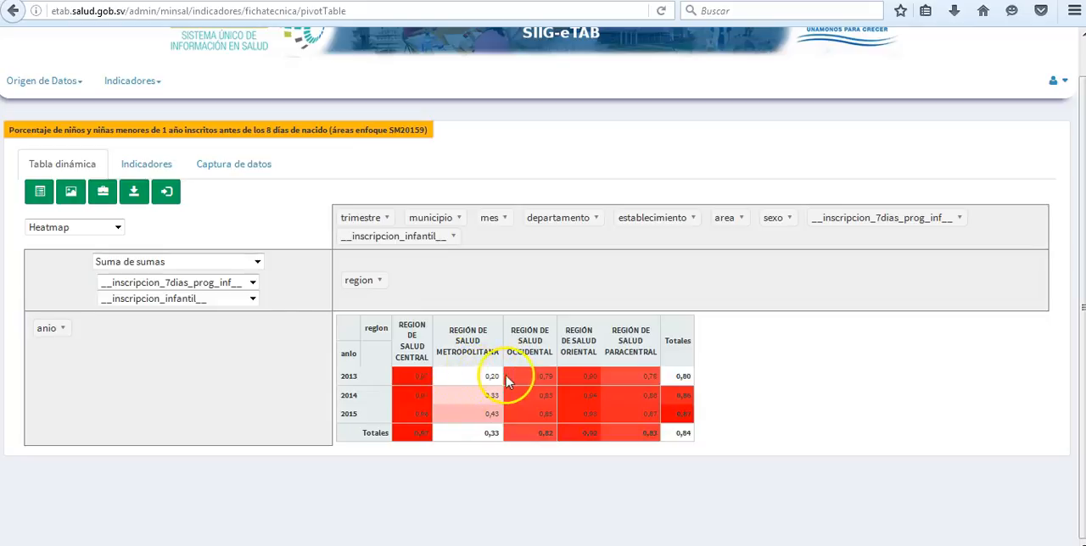
Try the Row Heatmap display for the regional results, followed by the Col Heatmap
left_click(117, 227)
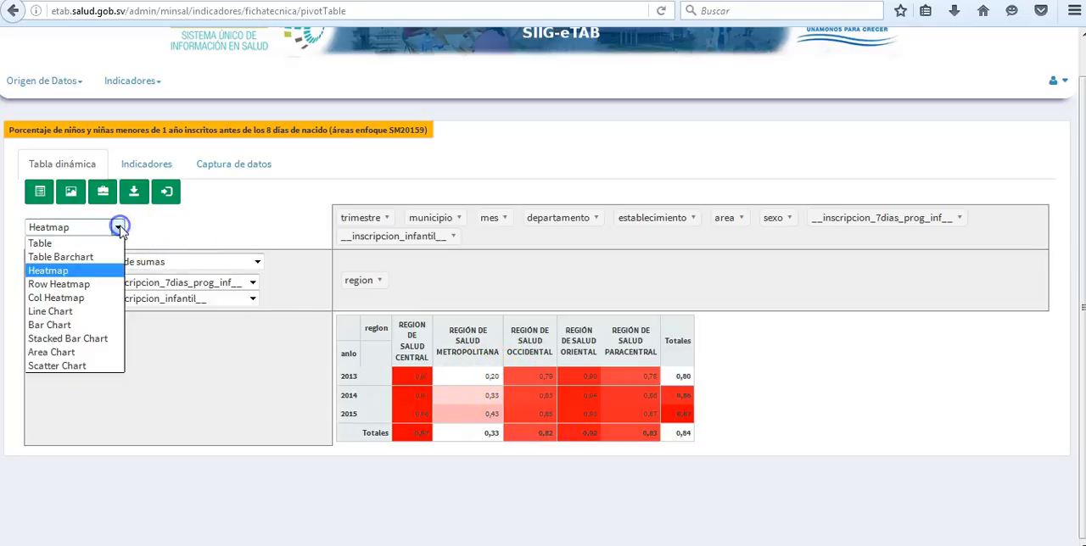
left_click(93, 286)
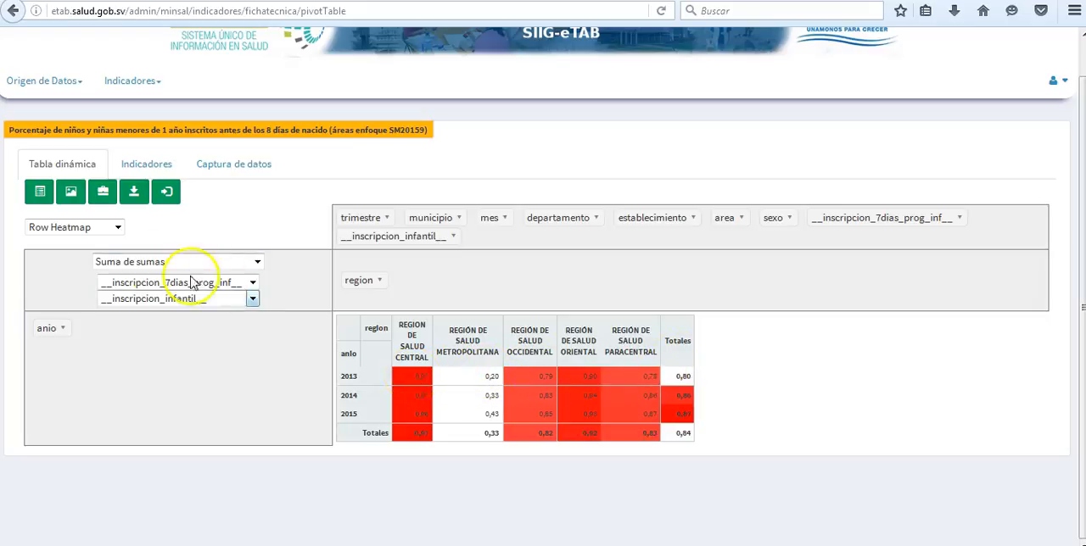
left_click(109, 227)
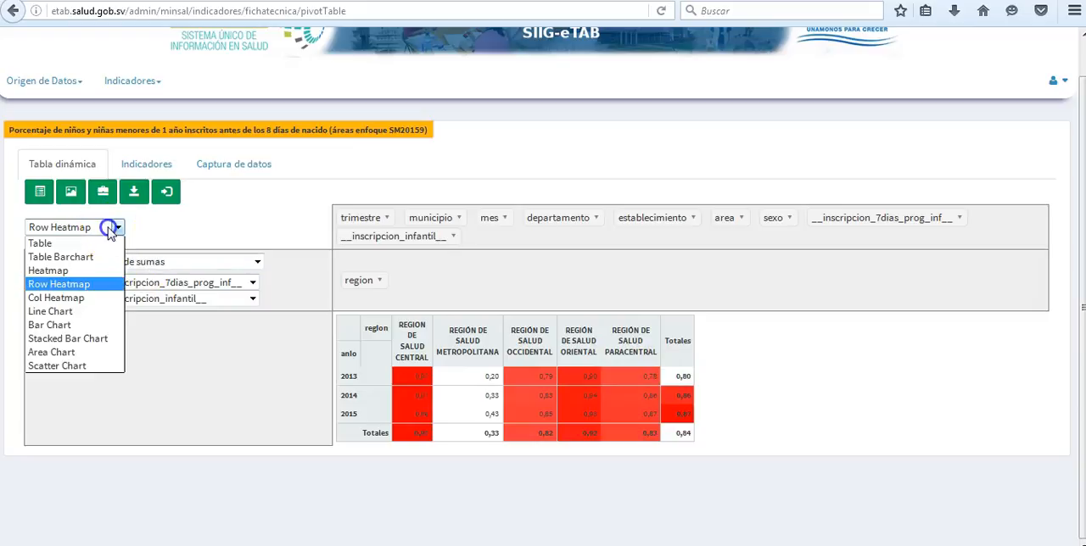
left_click(84, 299)
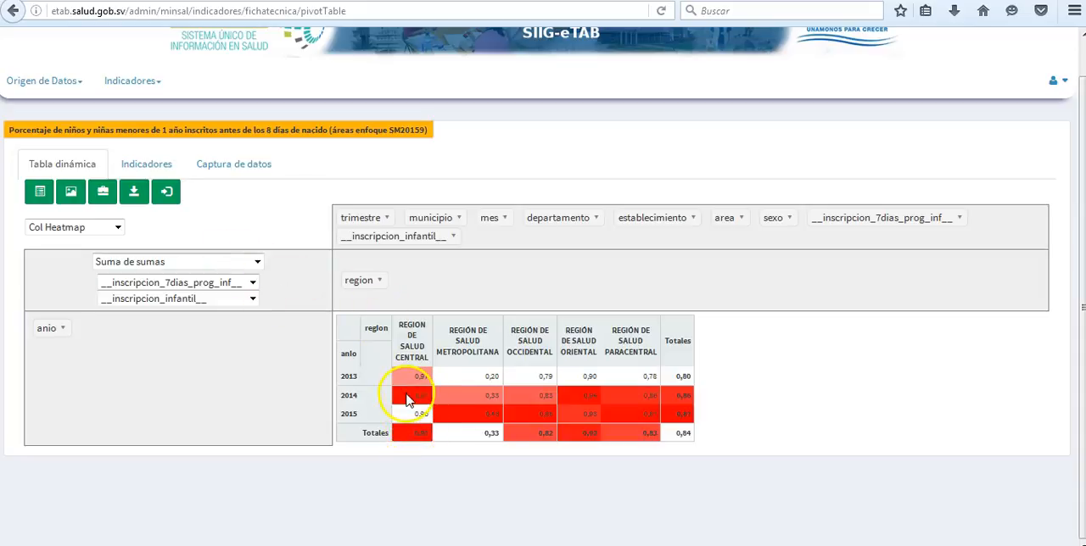
Try plotting the regional results as a Line Chart, followed by a Bar Chart, and examine each graph
left_click(117, 229)
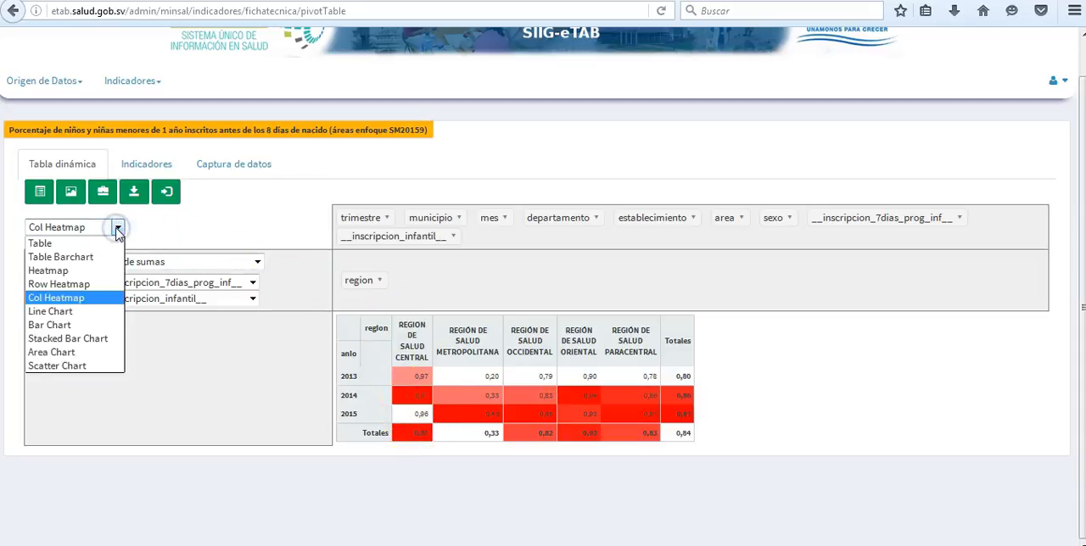
left_click(88, 312)
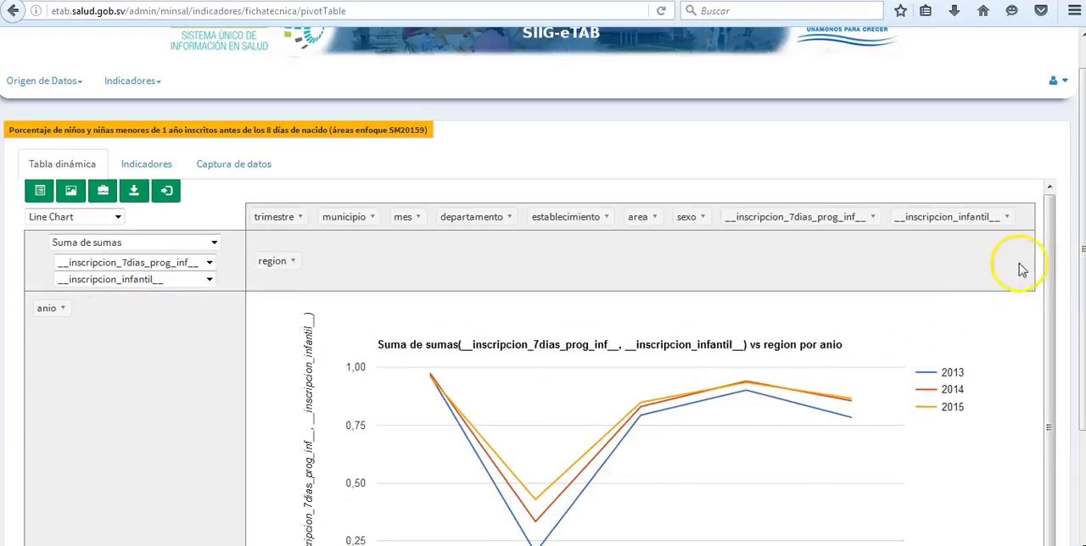
left_click_drag(1074, 185, 1080, 302)
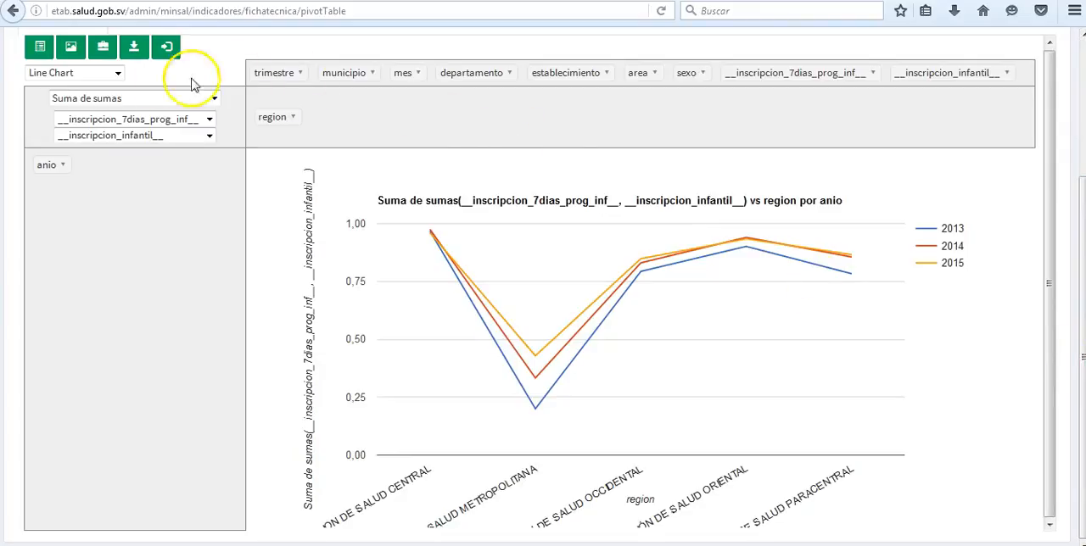
left_click(117, 75)
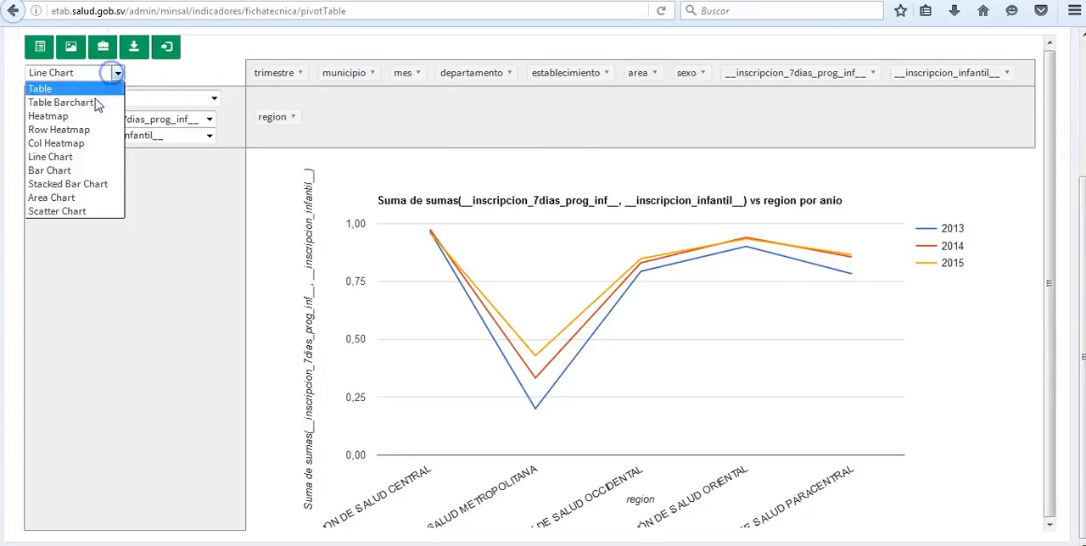
left_click(73, 166)
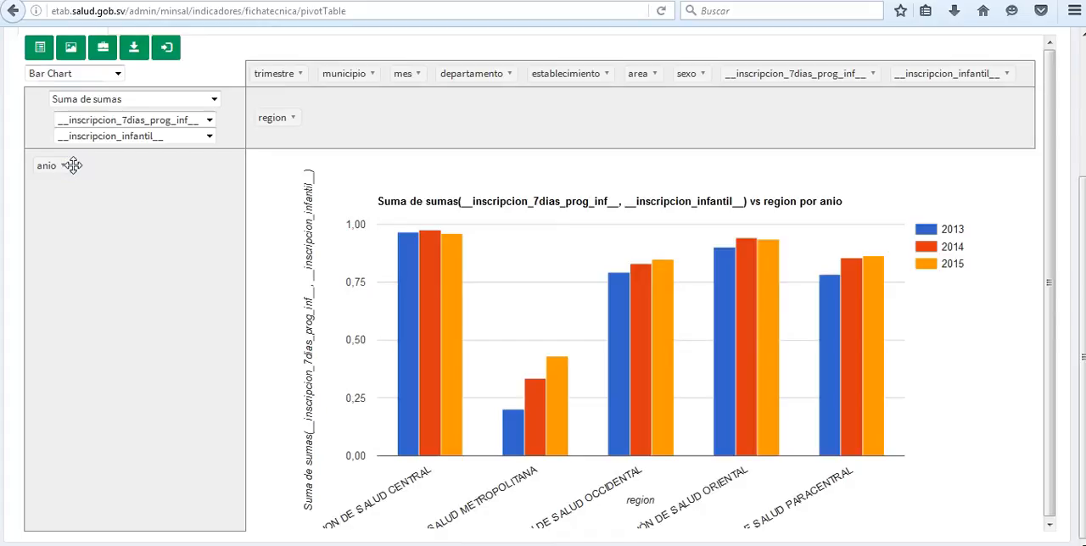
left_click(1053, 231)
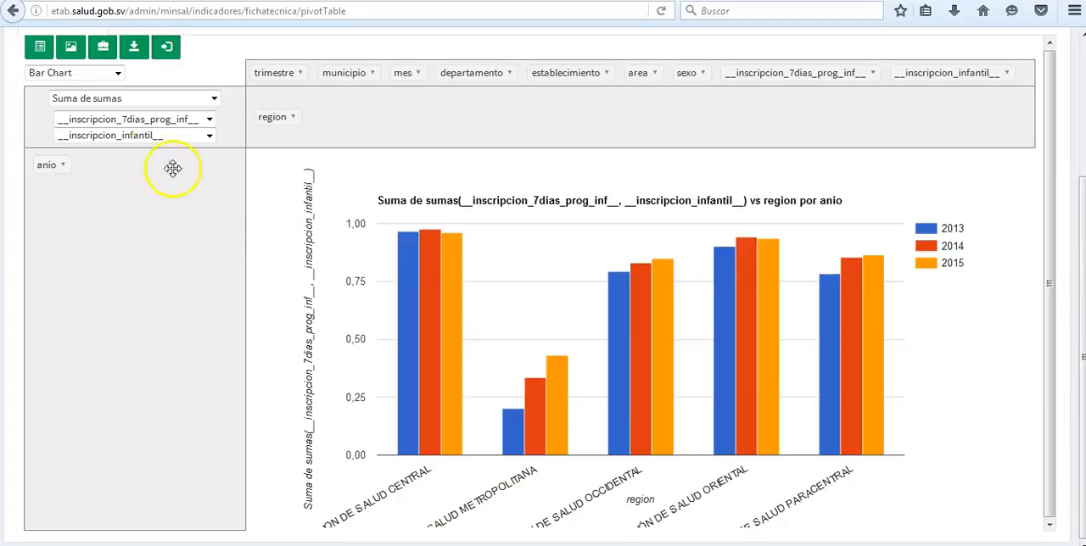
mouse_move(664, 363)
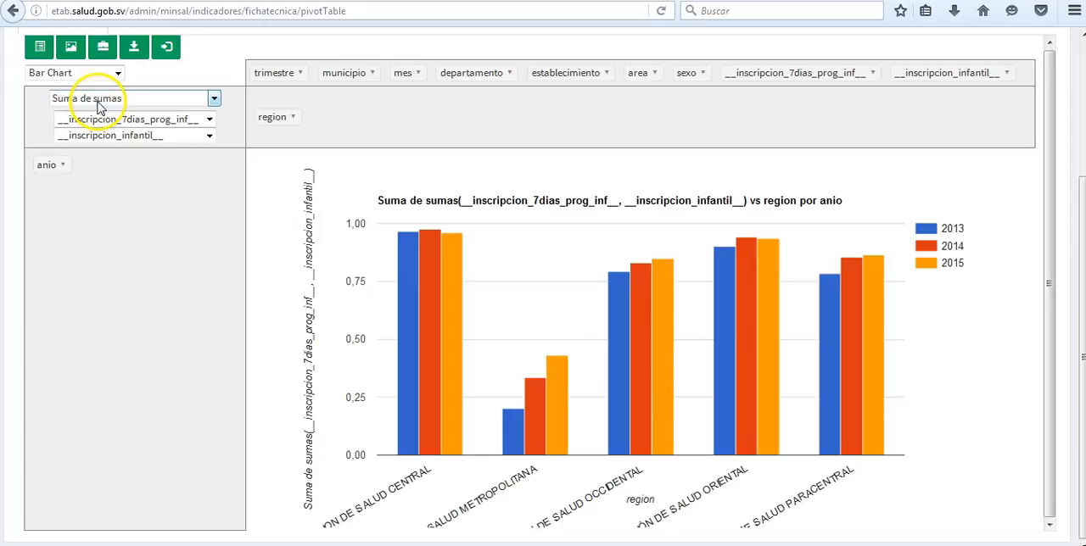
Try the Stacked Bar Chart, check the 2013 value for Region de Salud Central, and switch to an Area Chart
left_click(92, 73)
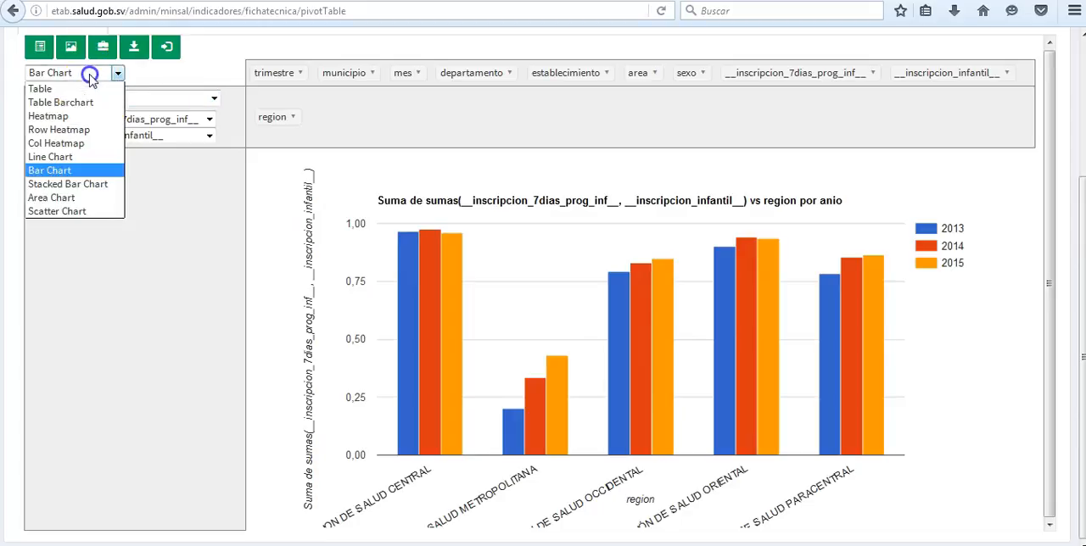
left_click(88, 183)
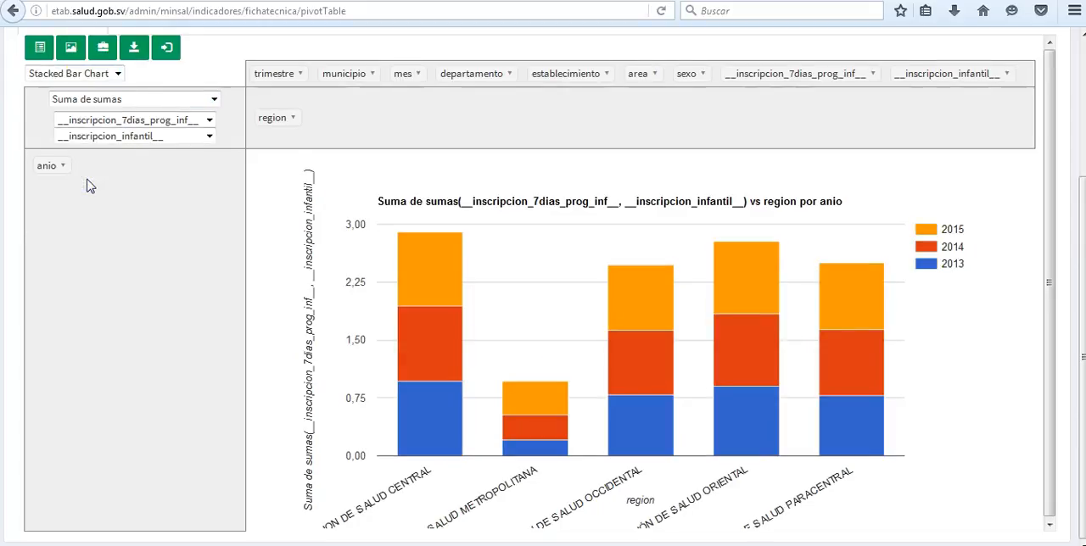
mouse_move(427, 400)
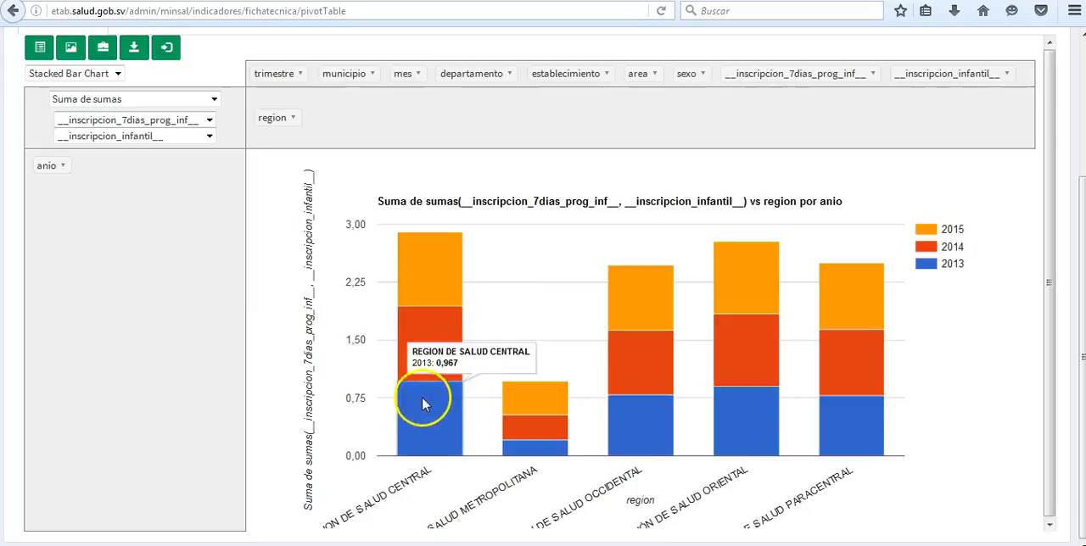
left_click(118, 75)
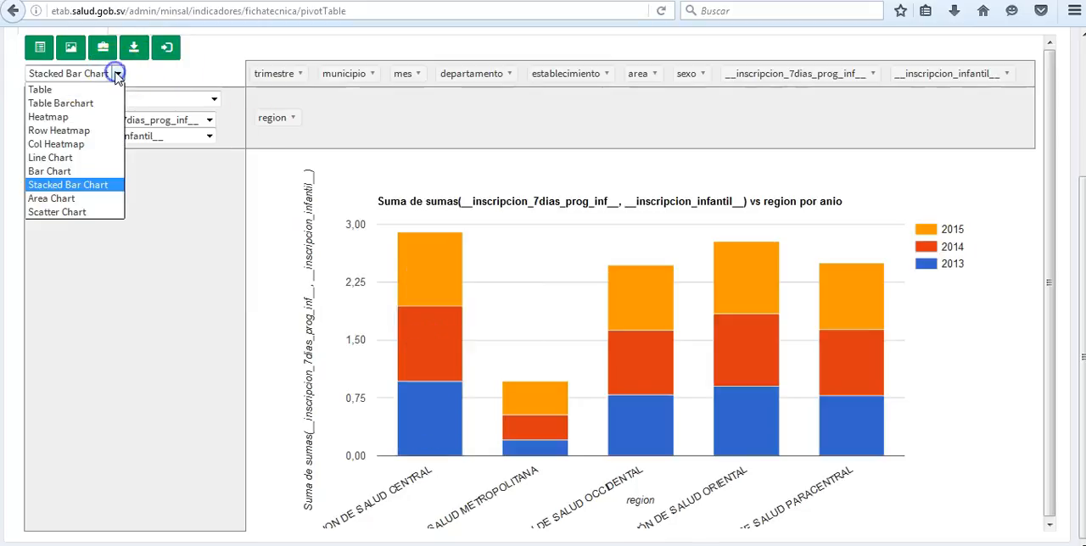
left_click(118, 75)
left_click(118, 75)
left_click(100, 198)
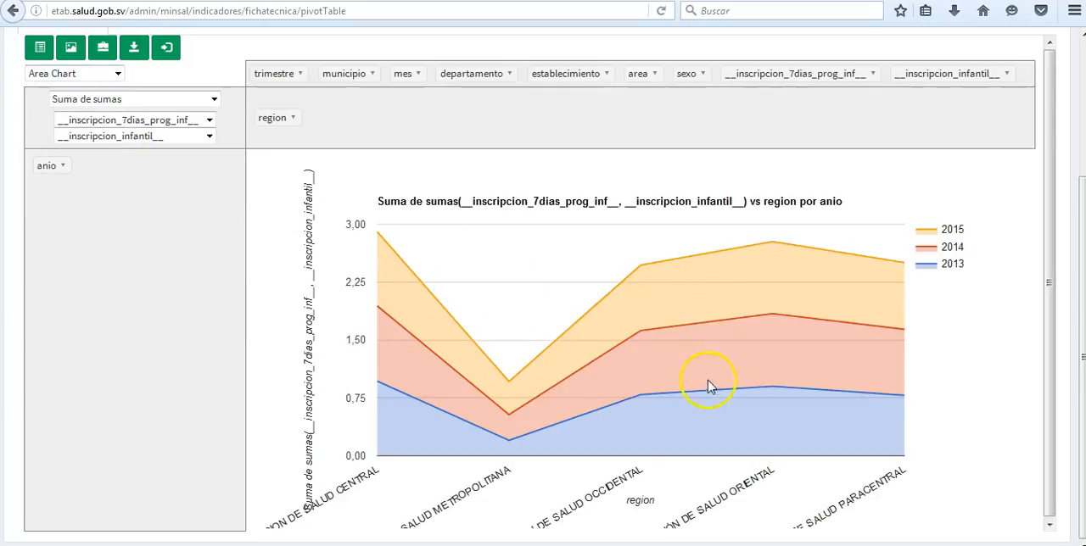
Try the Promedio calculation on __inscripcion_7dias_prog_inf__, followed by Suma de enteros
left_click(147, 100)
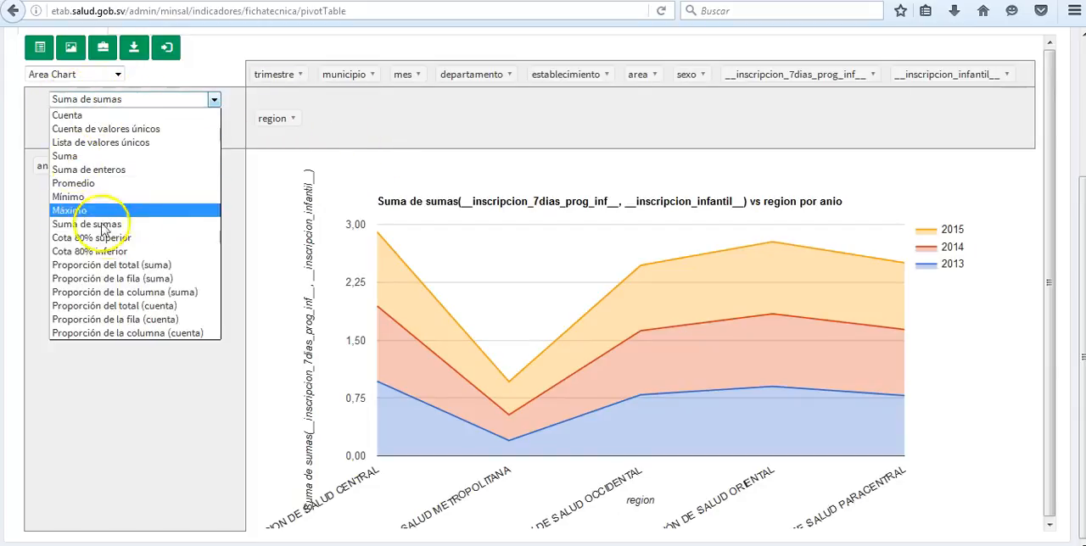
left_click(124, 185)
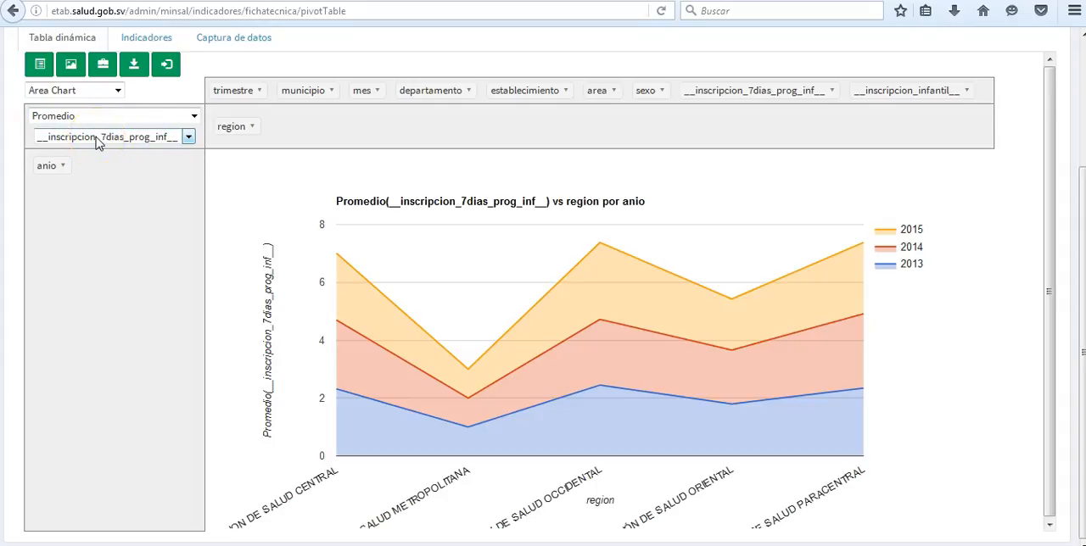
left_click(115, 118)
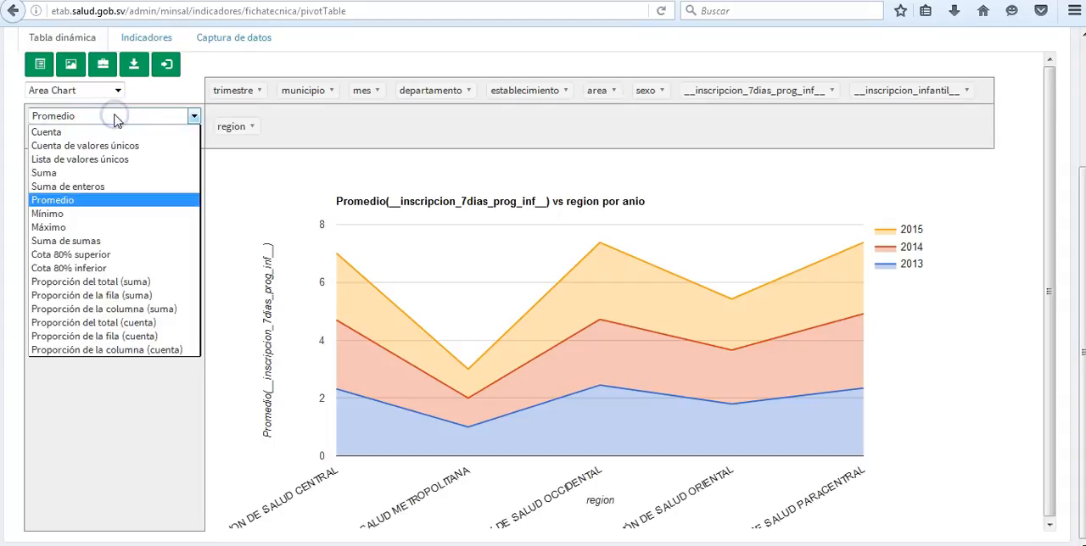
left_click(73, 186)
Return the display to Table and set the calculation to Proporción del total (suma), checking the grand total
left_click(91, 89)
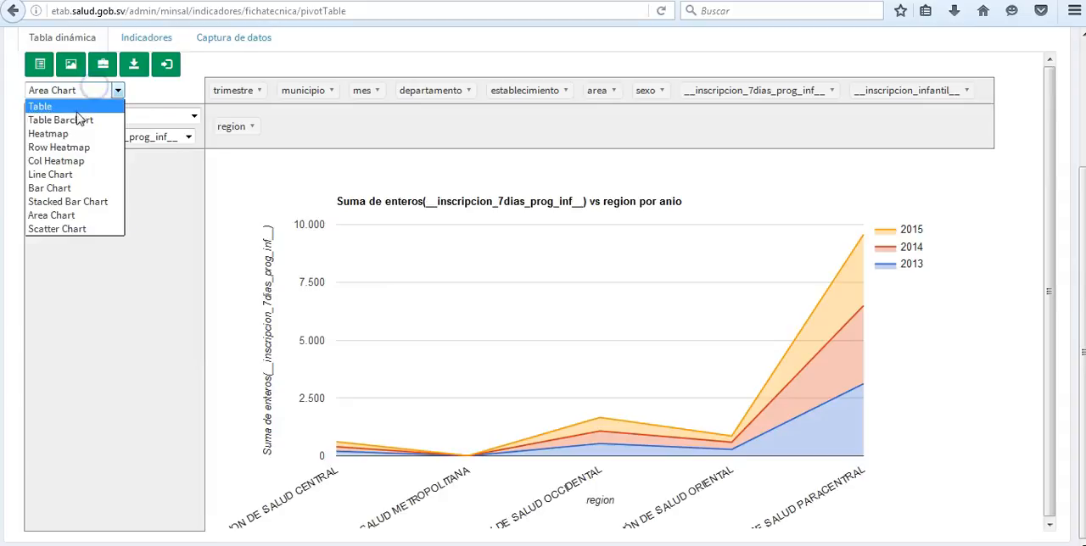
left_click(67, 108)
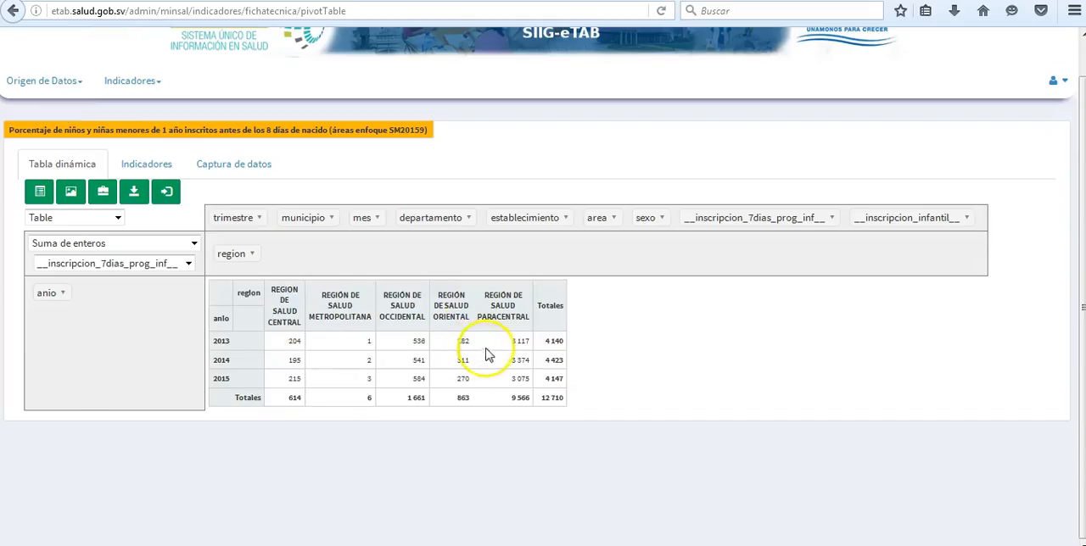
left_click(121, 246)
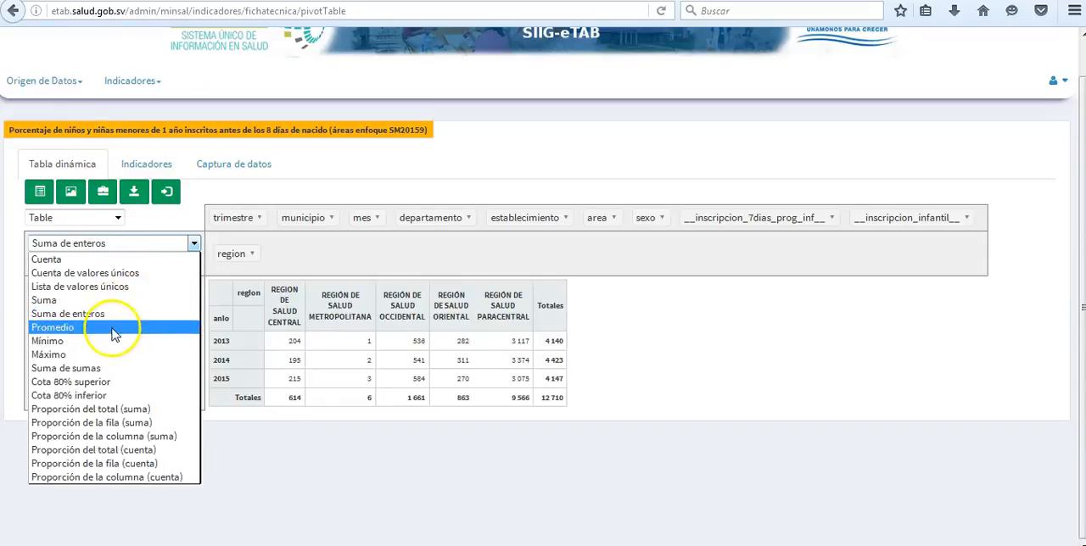
left_click(135, 411)
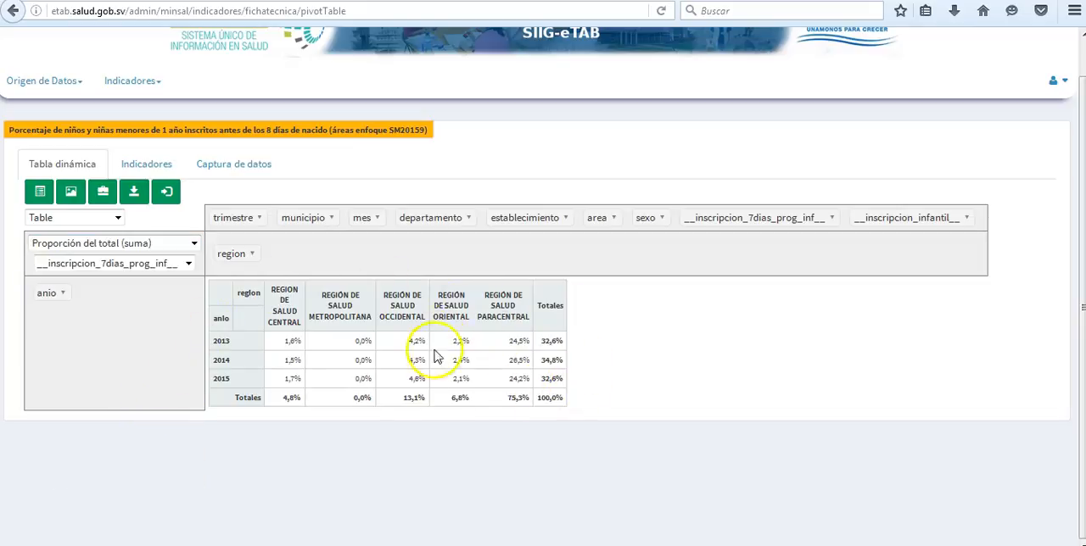
left_click_drag(537, 404, 562, 403)
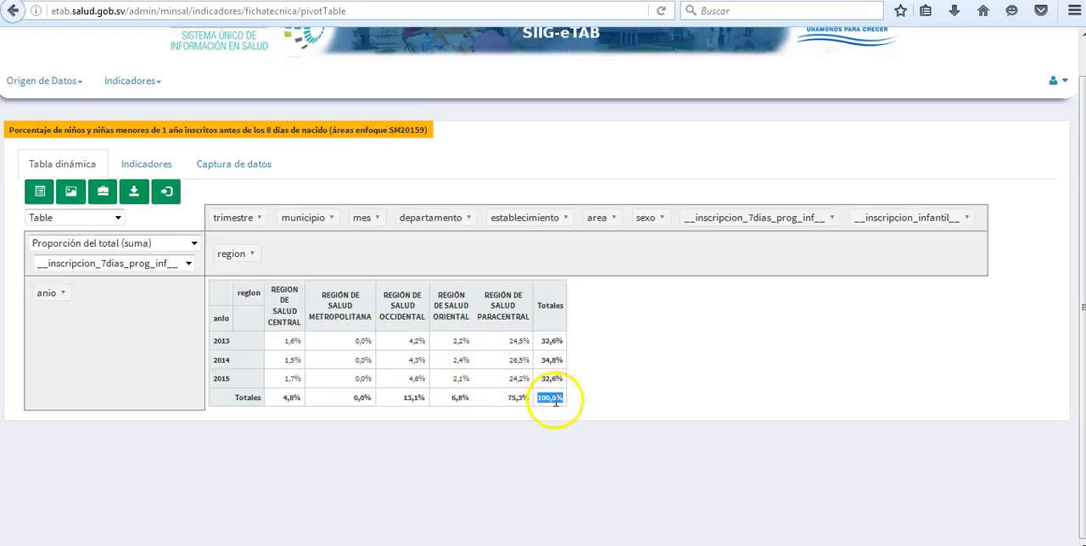
Try the Proporción de la fila (suma) calculation and check the percentages across the 2013 row
left_click(151, 244)
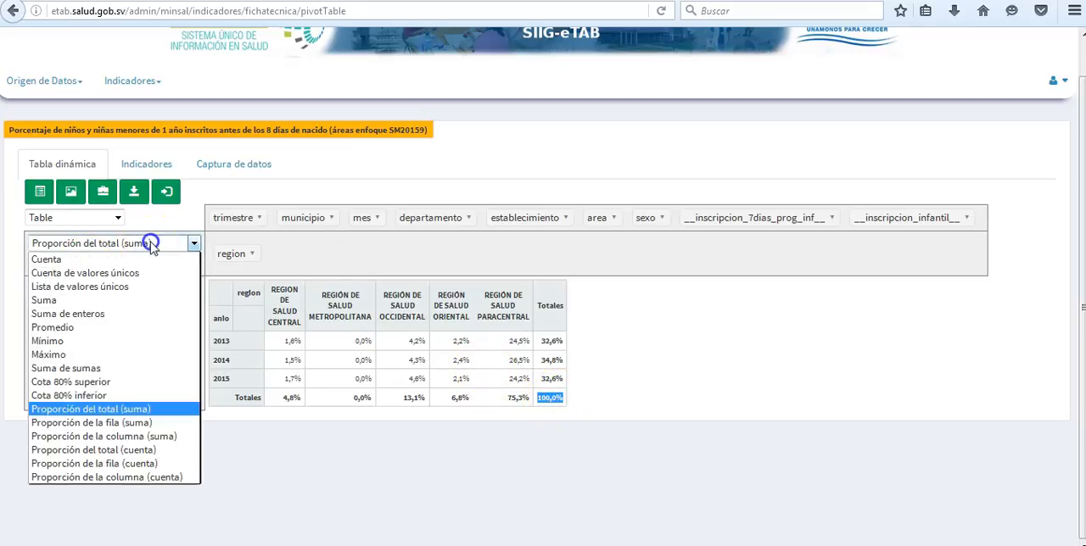
left_click(132, 423)
left_click_drag(285, 343, 415, 342)
left_click_drag(562, 340, 561, 339)
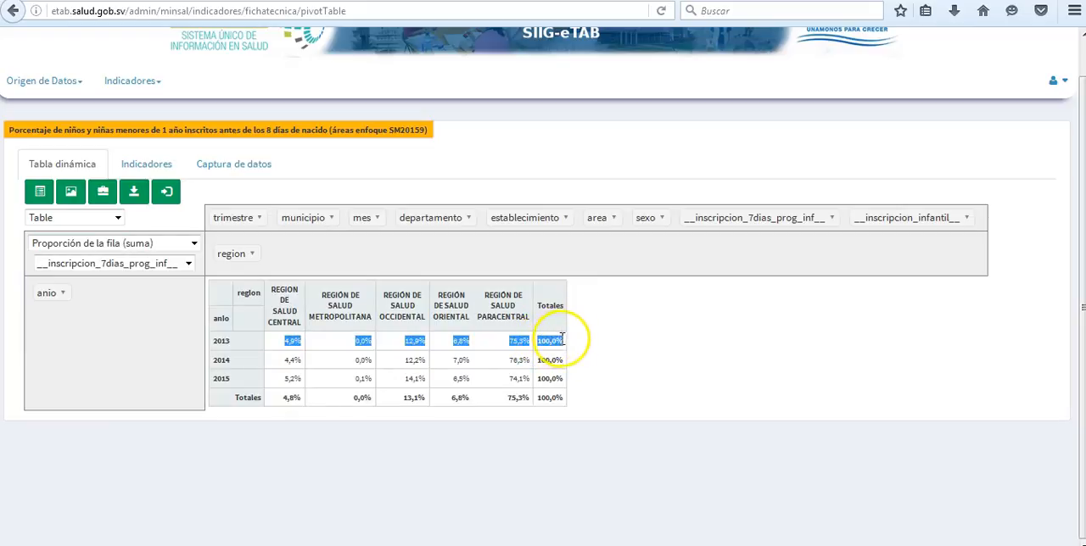
left_click(404, 339)
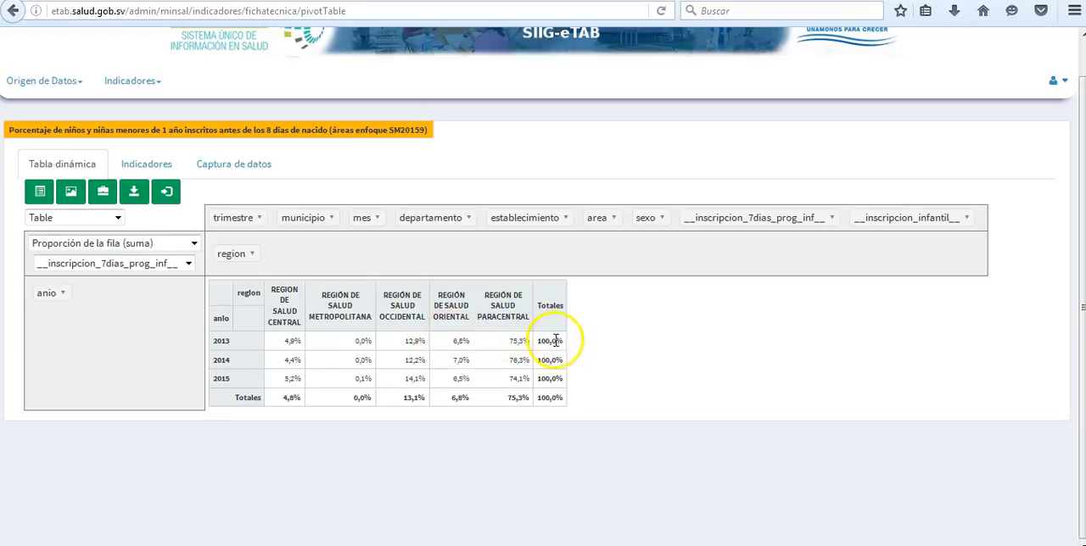
Set the calculation to Proporción de la columna (suma) and save the state of the pivot table
left_click(108, 246)
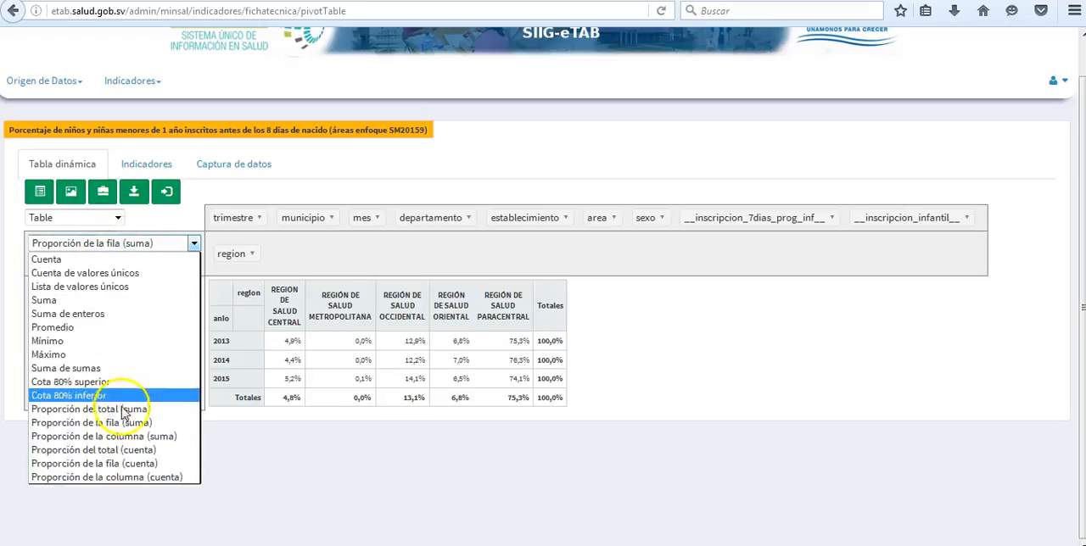
left_click(133, 434)
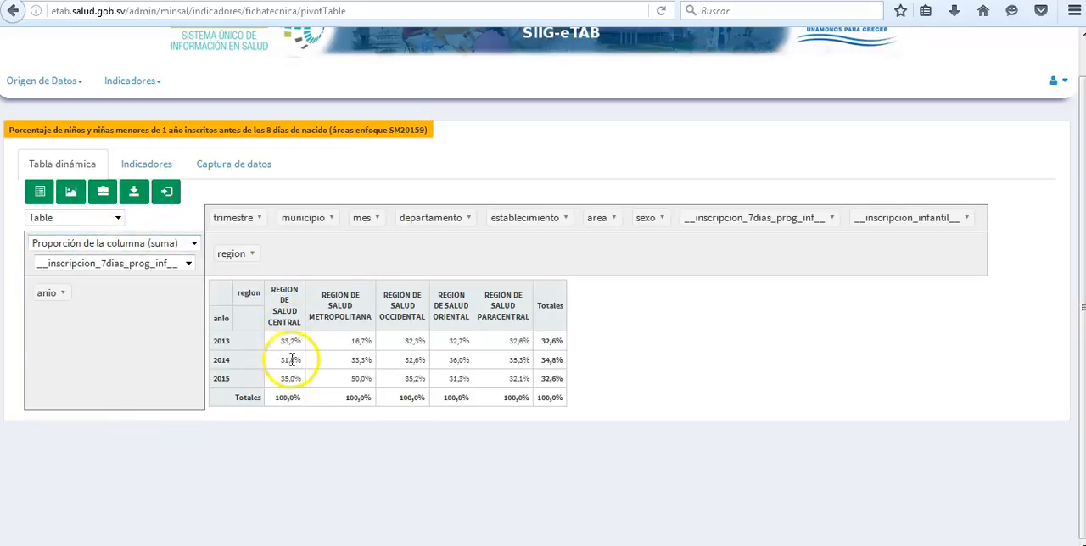
mouse_move(281, 355)
left_mouse_down()
mouse_move(281, 372)
mouse_move(281, 345)
left_mouse_up()
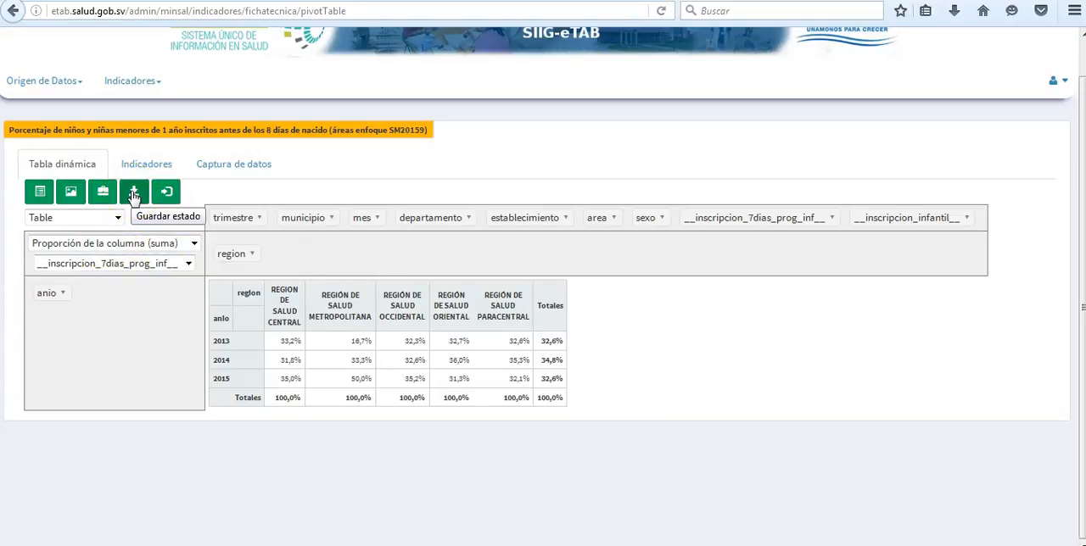
left_click(133, 194)
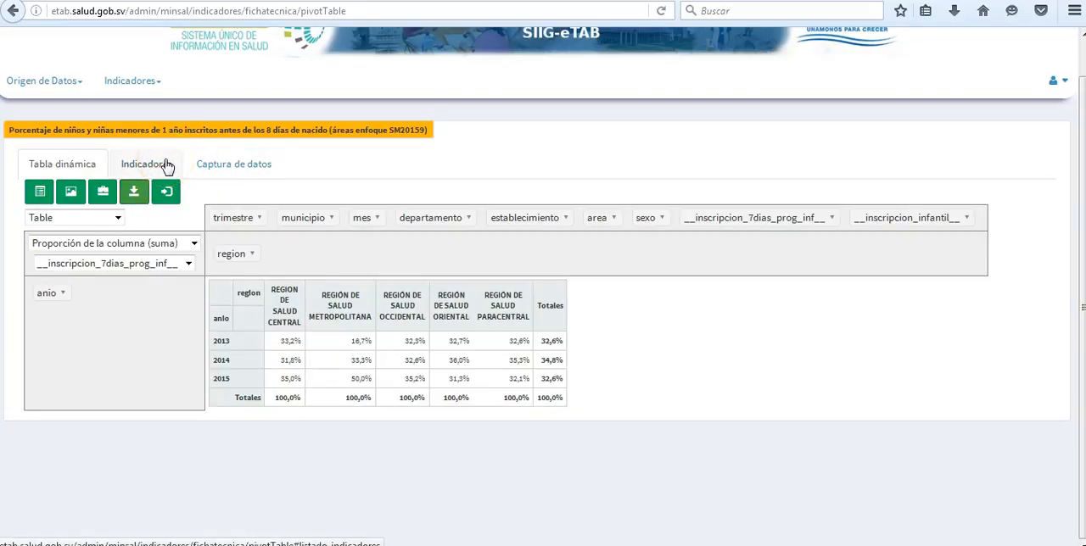
Reopen the indicator of children registered before 8 days of birth from Atención al menor de 2 años and load its saved state
left_click(167, 165)
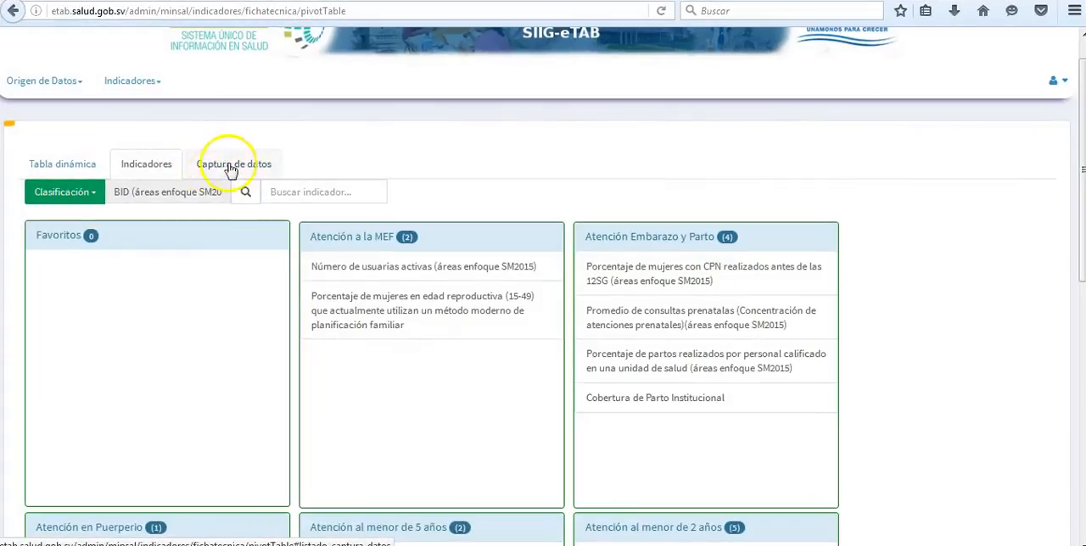
scroll(732, 315, "down", 4)
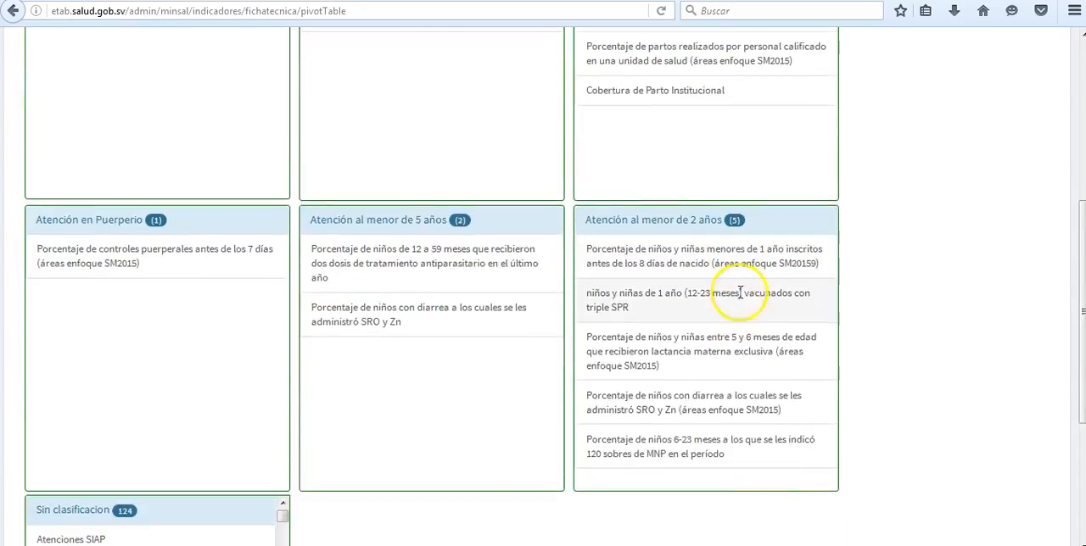
left_click(667, 266)
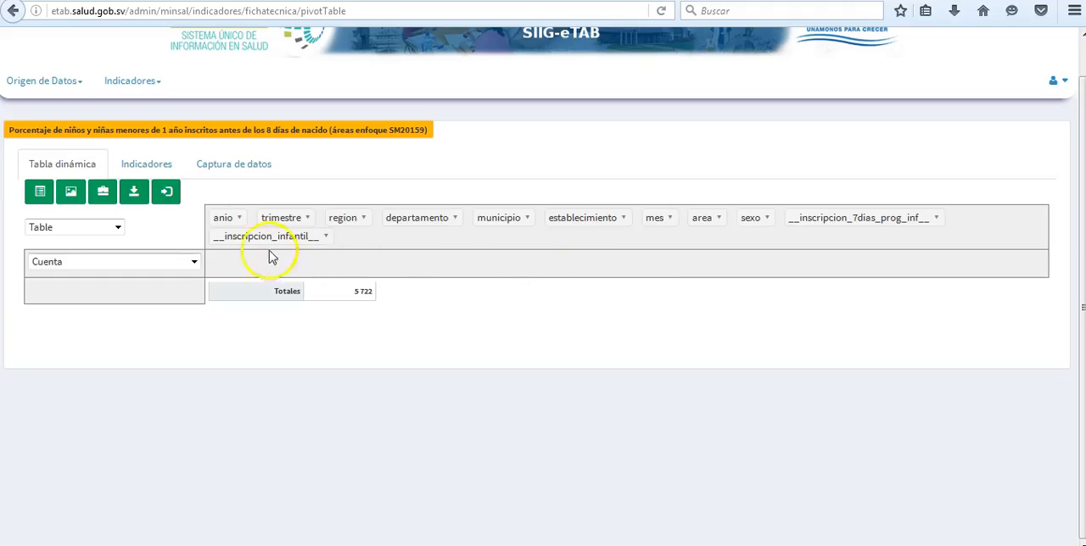
left_click(166, 194)
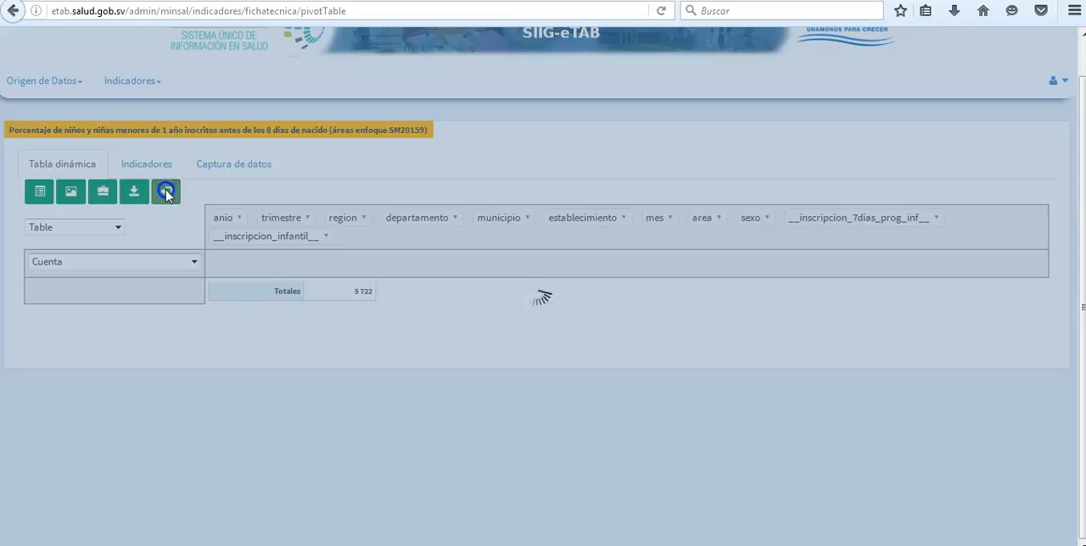